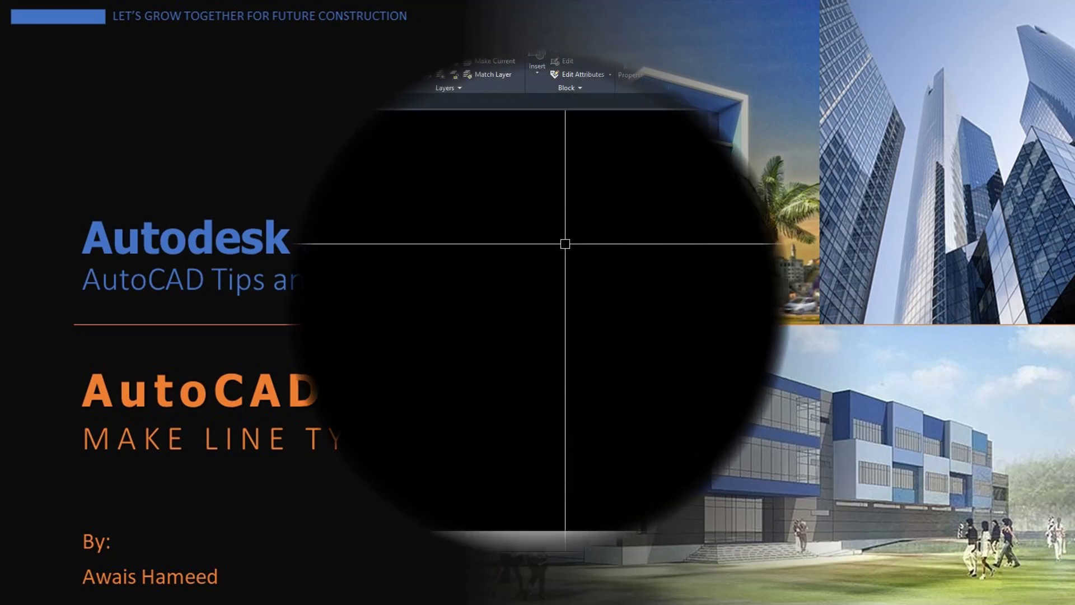
Draw a horizontal line in the upper middle of the drawing and window-select it
type("L")
key("Return")
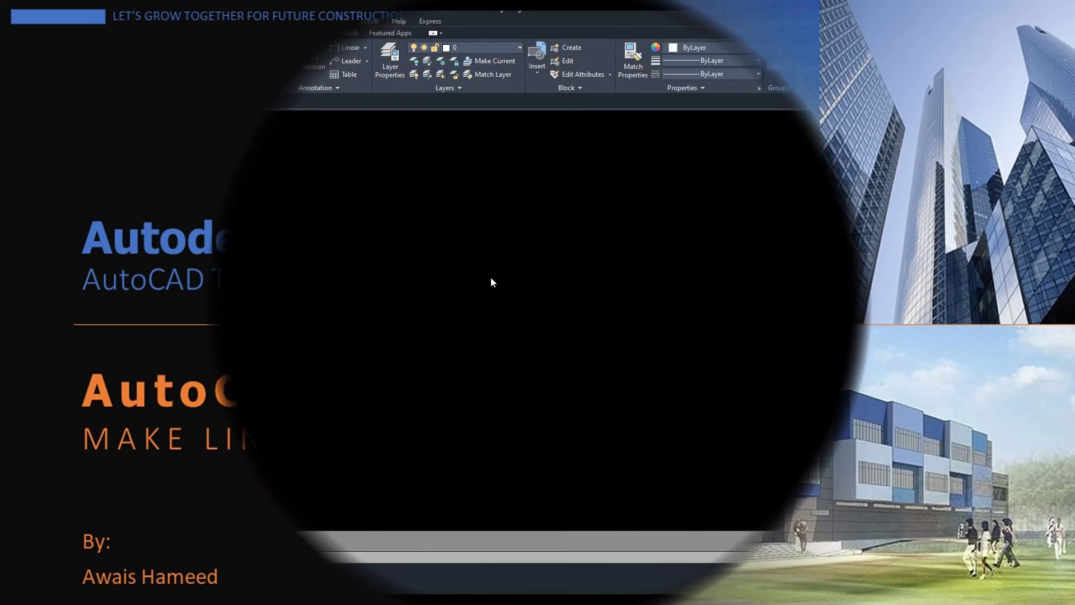
left_click(422, 268)
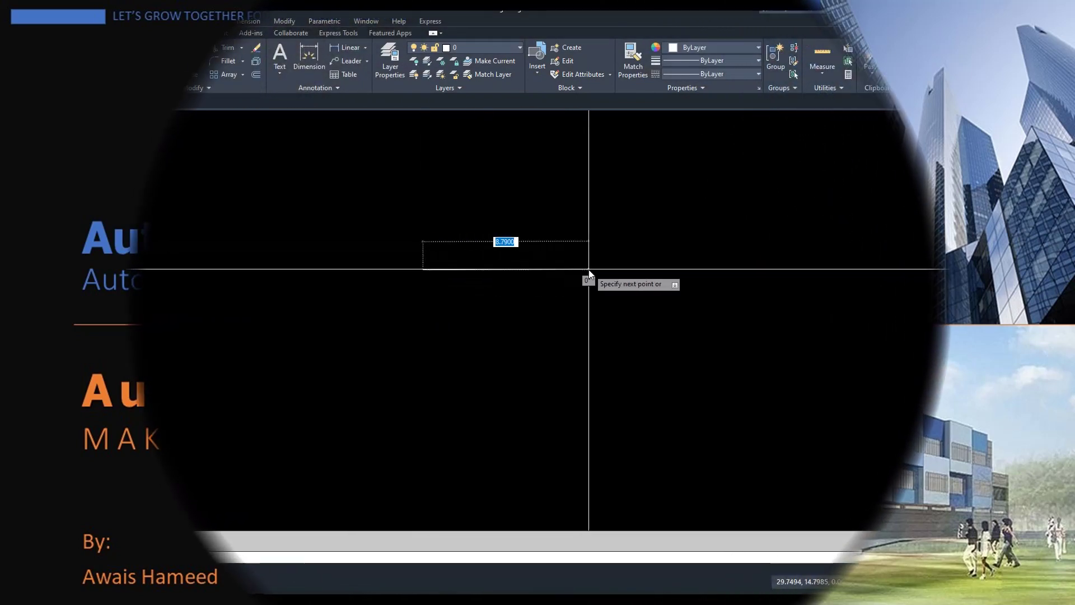
left_click(617, 270)
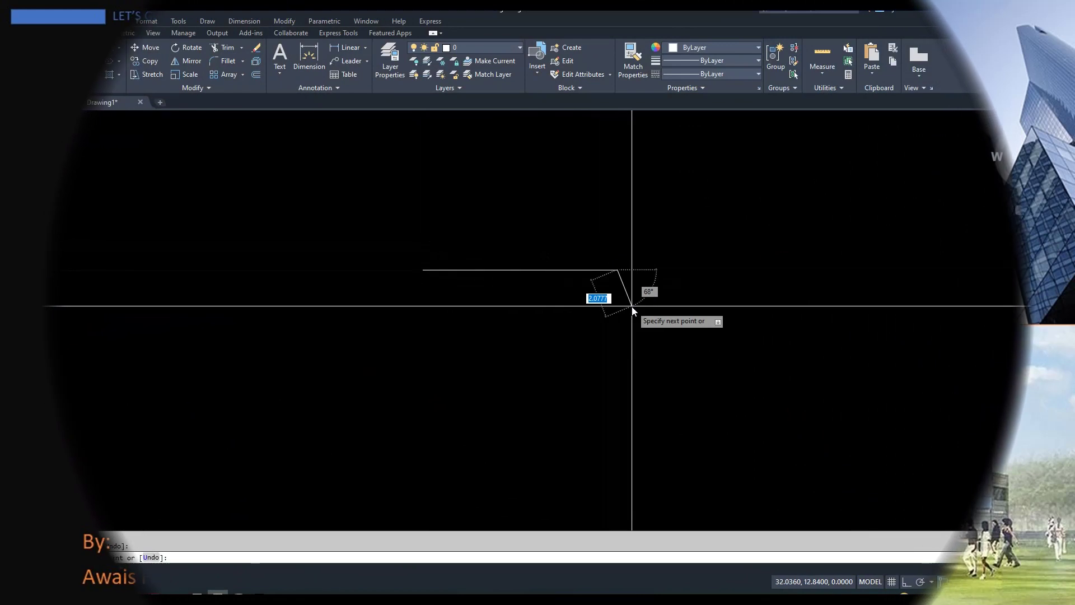
key("Escape")
key("Escape")
left_click(661, 241)
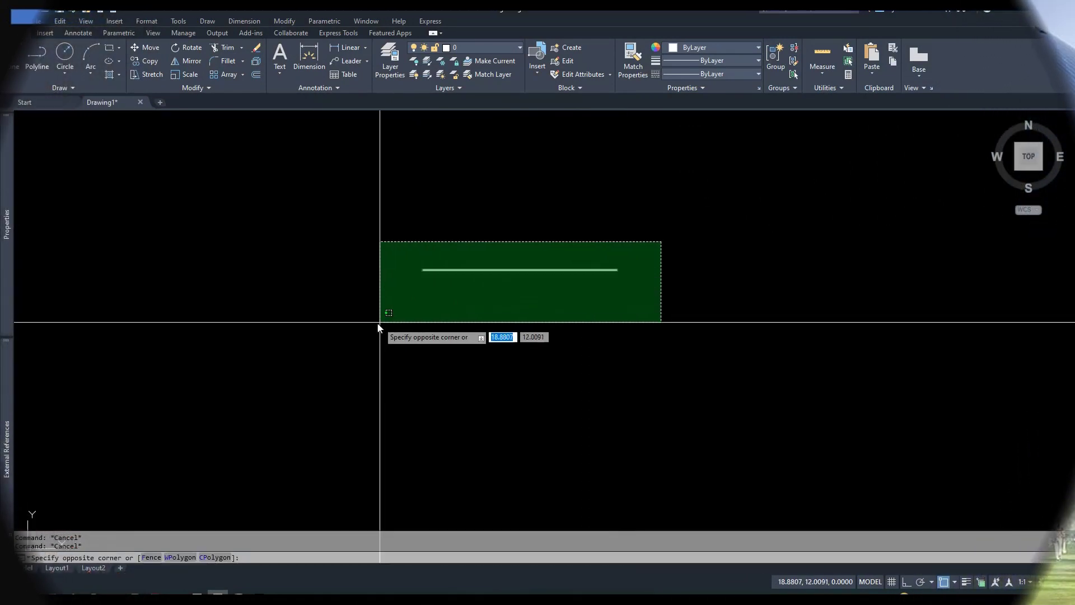
left_click(386, 319)
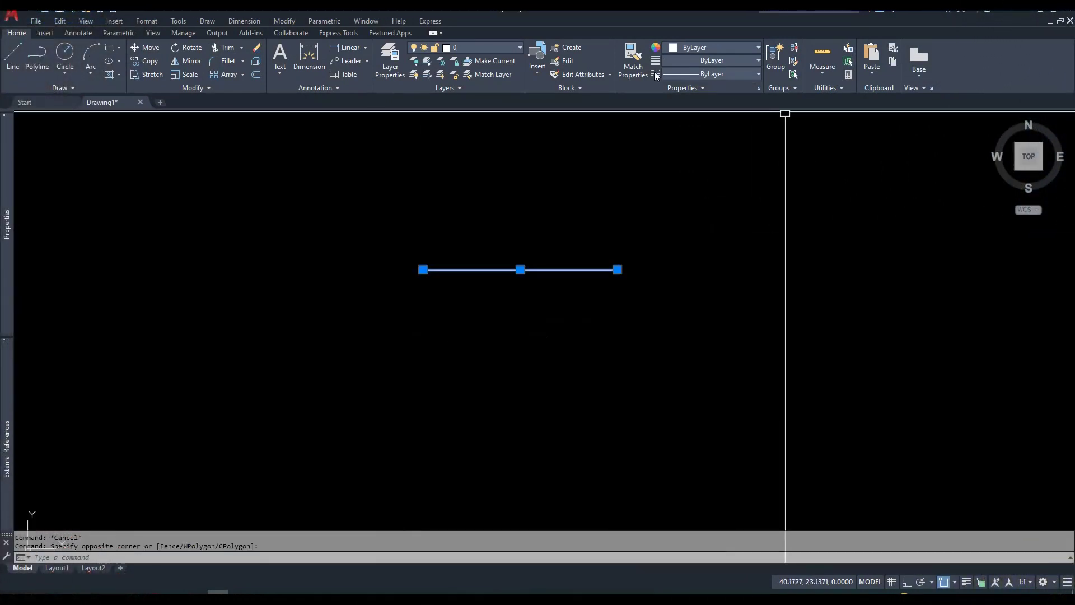
left_click(731, 72)
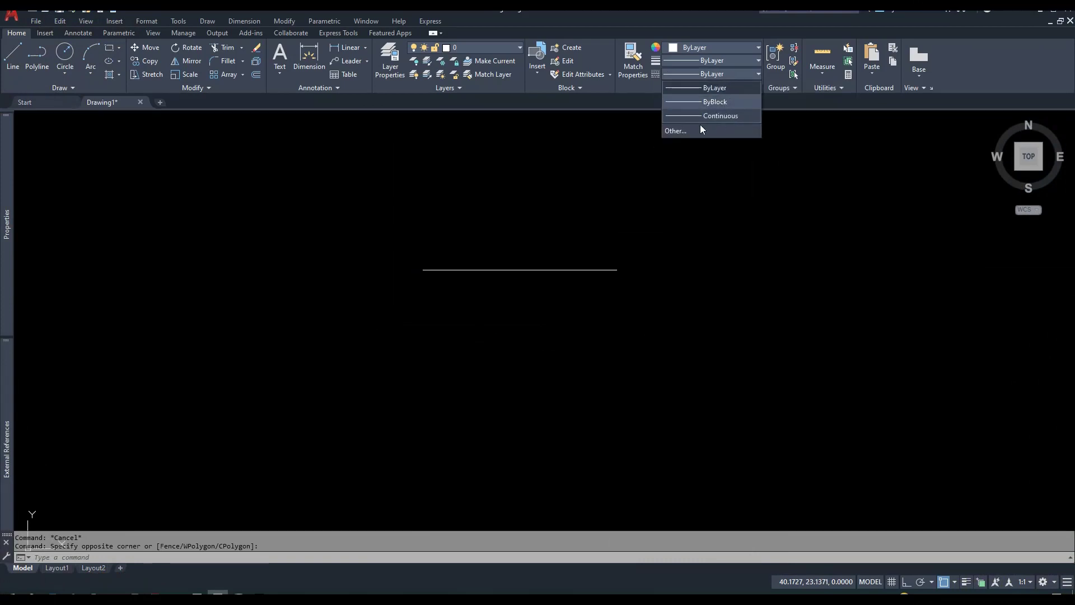
left_click(674, 131)
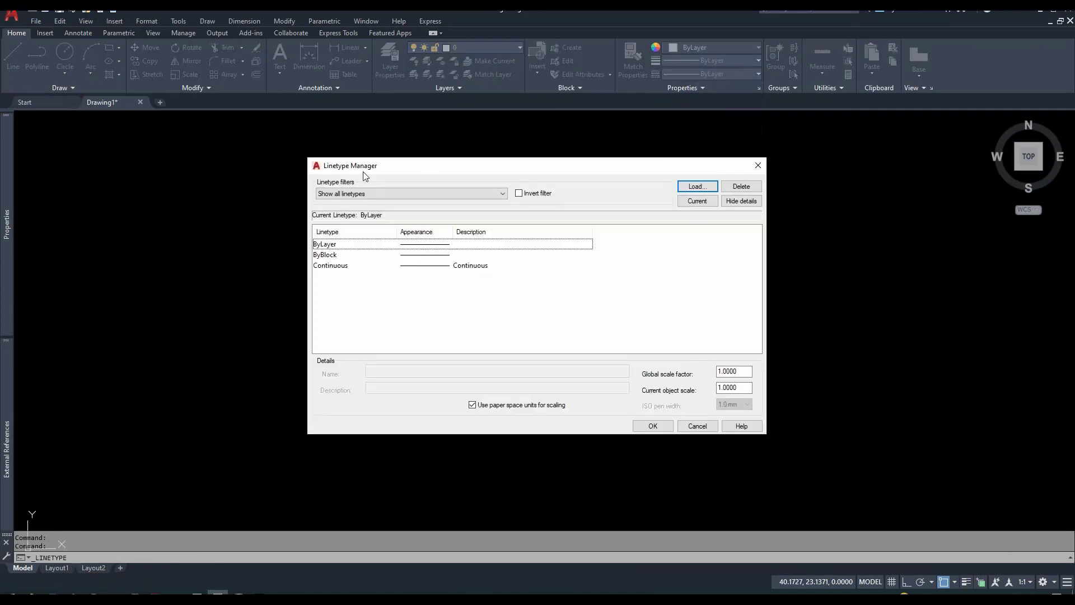
key("Escape")
type("lt")
key("Return")
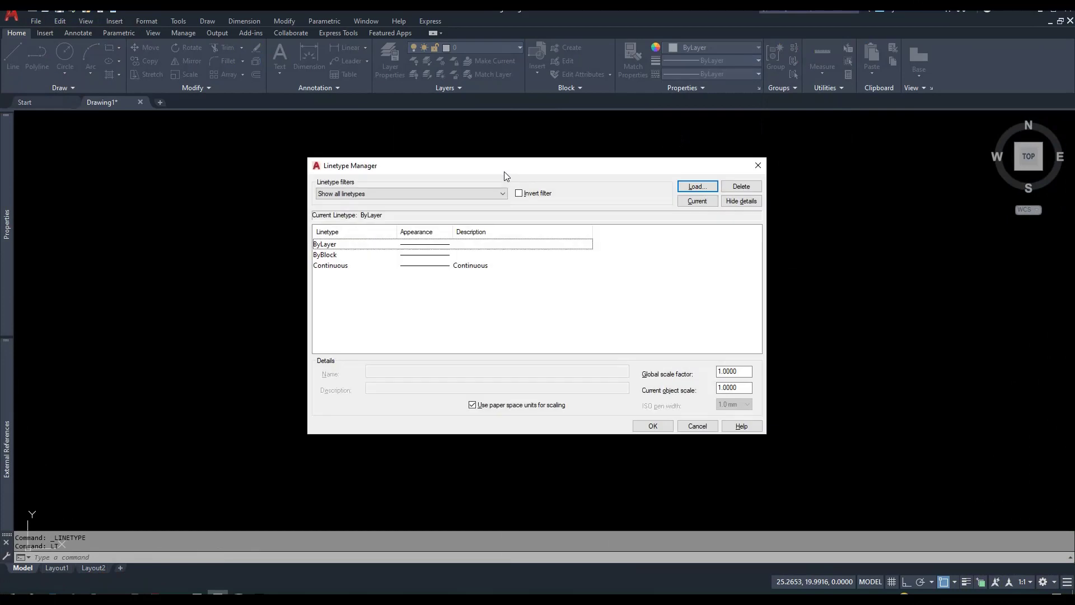
mouse_move(503, 172)
left_mouse_down()
mouse_move(418, 162)
mouse_move(444, 168)
mouse_move(436, 153)
left_mouse_up()
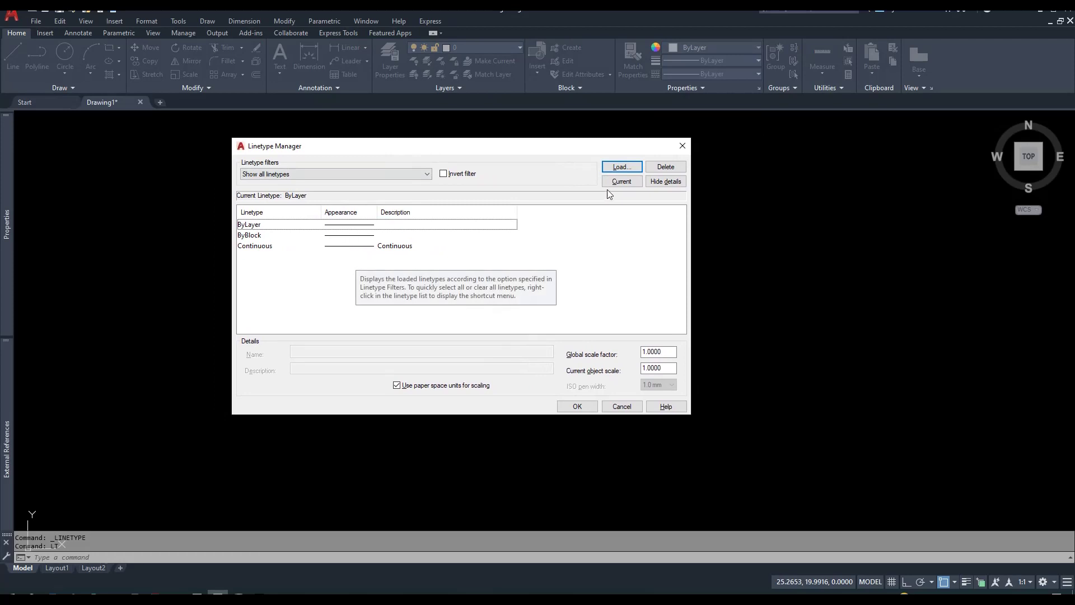
left_click(623, 166)
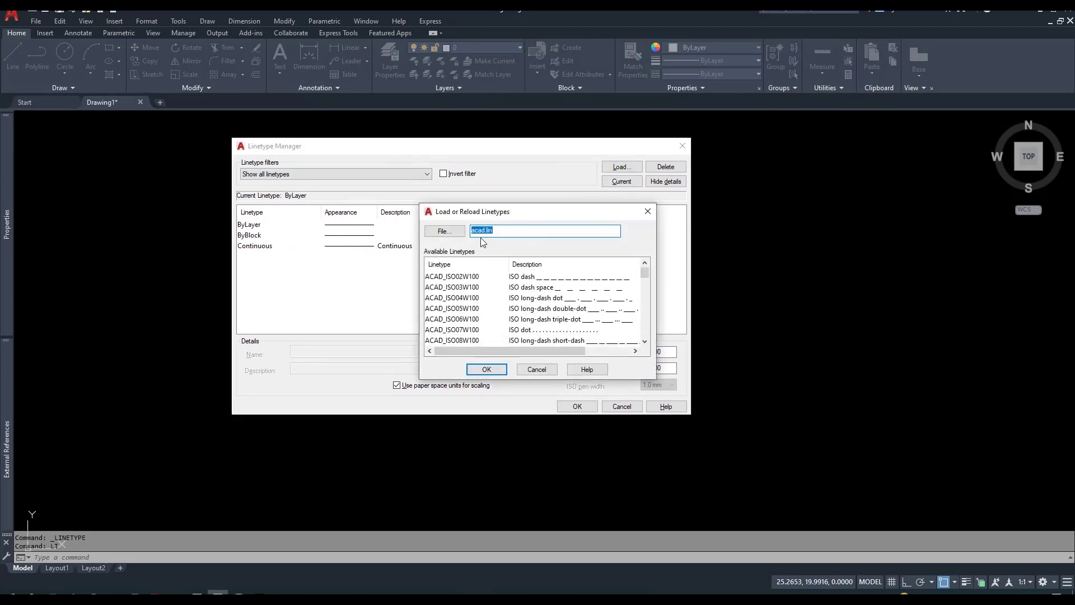
scroll(647, 270, "down", 3)
scroll(647, 303, "down", 5)
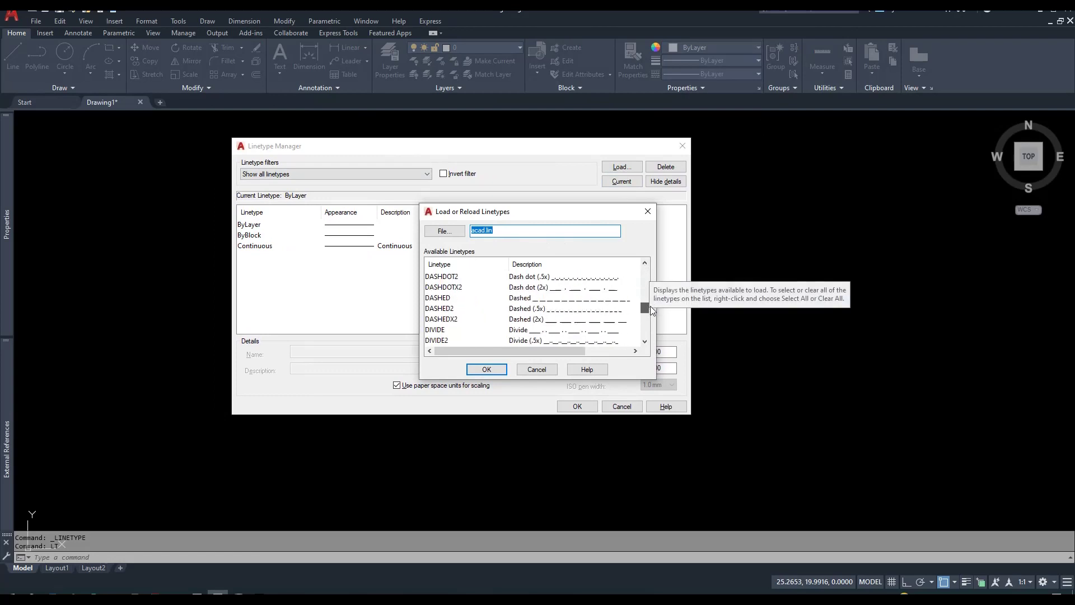
scroll(648, 336, "down", 5)
scroll(650, 330, "up", 3)
scroll(650, 311, "up", 4)
scroll(651, 291, "up", 3)
scroll(652, 274, "up", 3)
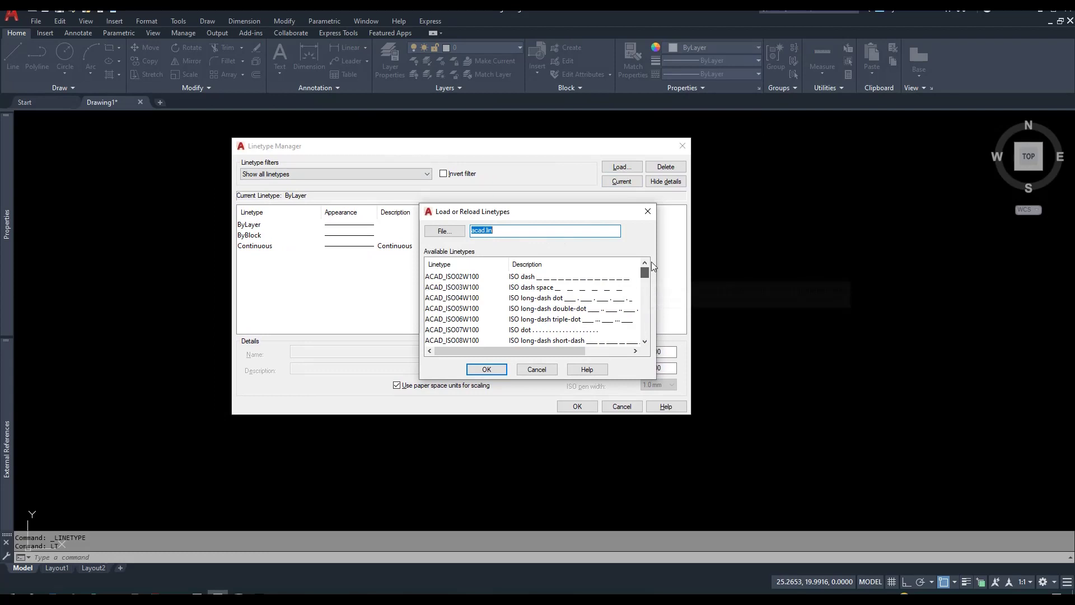
scroll(652, 280, "down", 4)
scroll(651, 305, "down", 3)
scroll(651, 312, "down", 2)
scroll(652, 319, "down", 2)
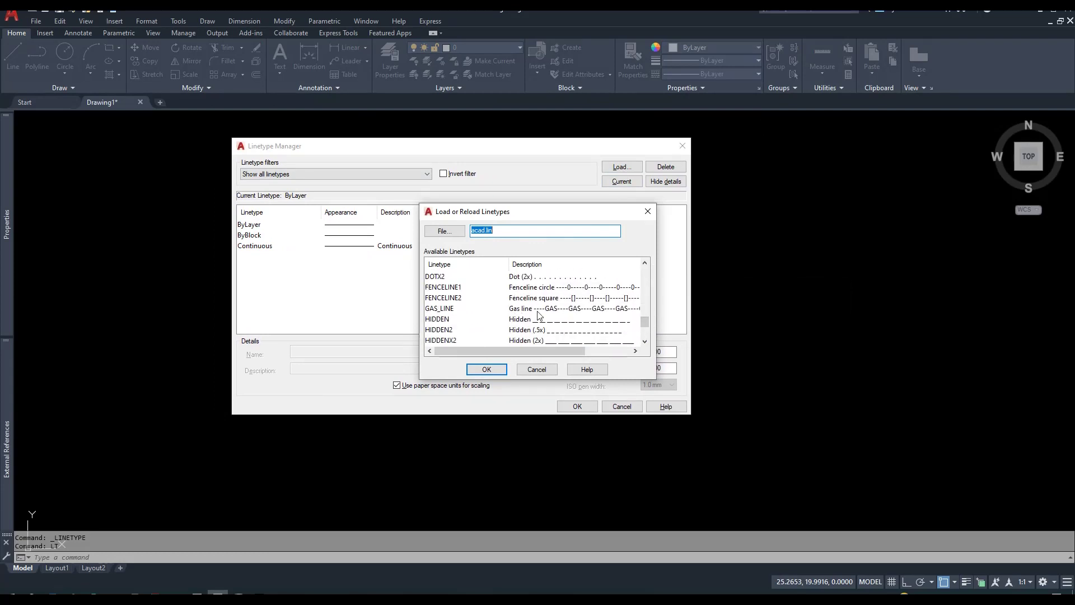
scroll(646, 333, "down", 1)
scroll(647, 342, "down", 1)
left_click_drag(645, 332, 648, 274)
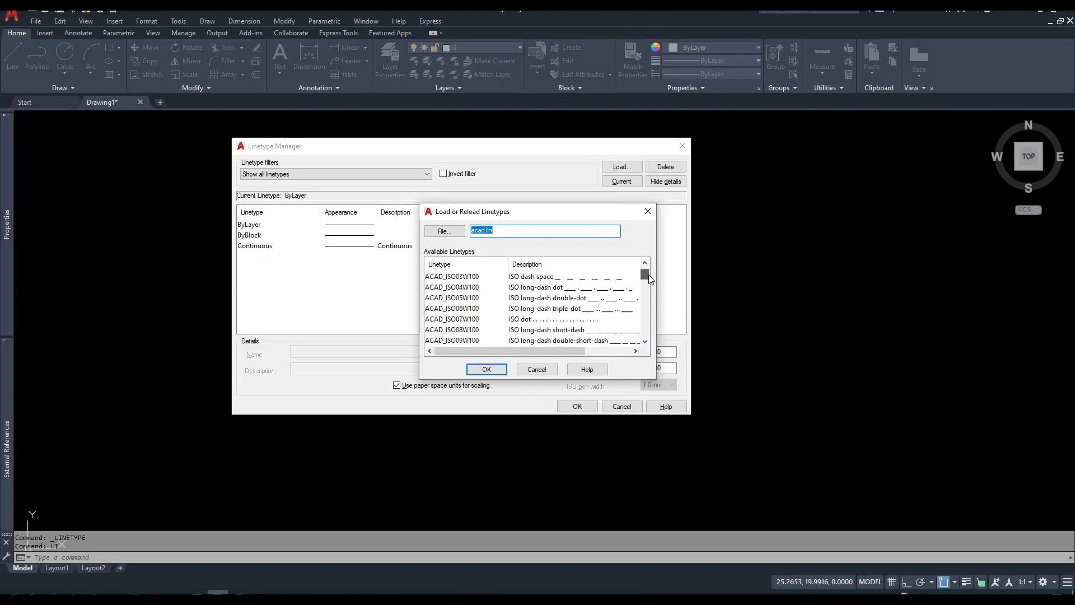
left_click(648, 211)
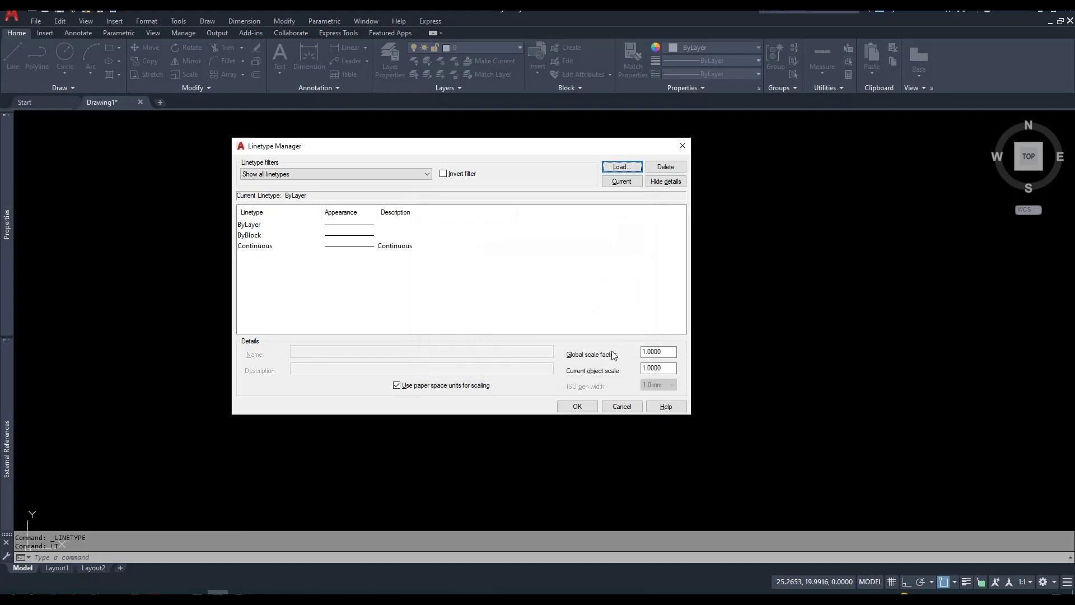
left_click(622, 406)
Place single-line text with the author's name in capitals below the line
key("Escape")
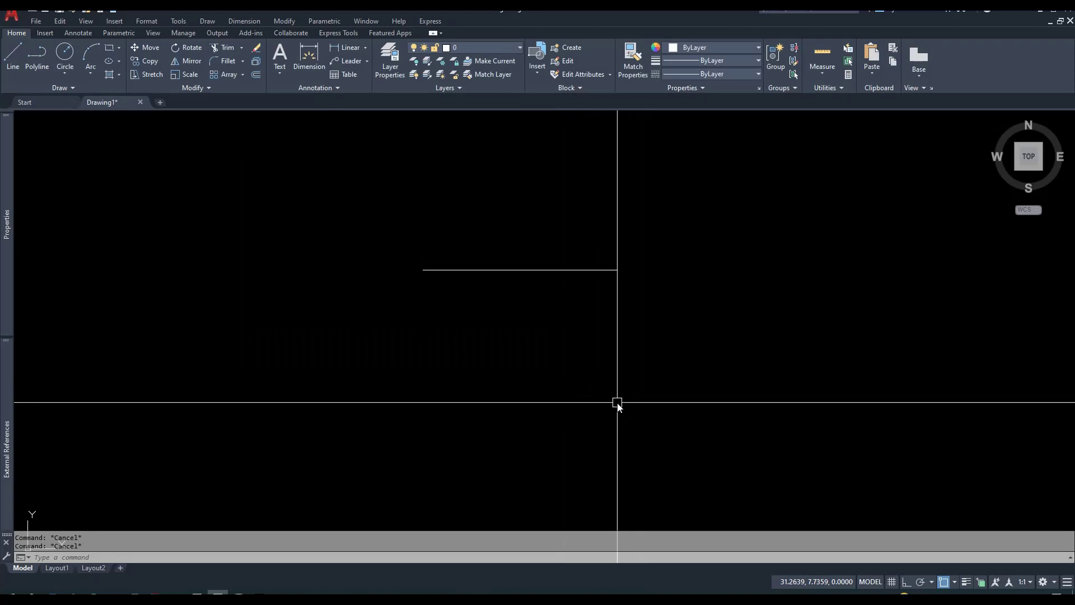
type("TEXT")
key("Return")
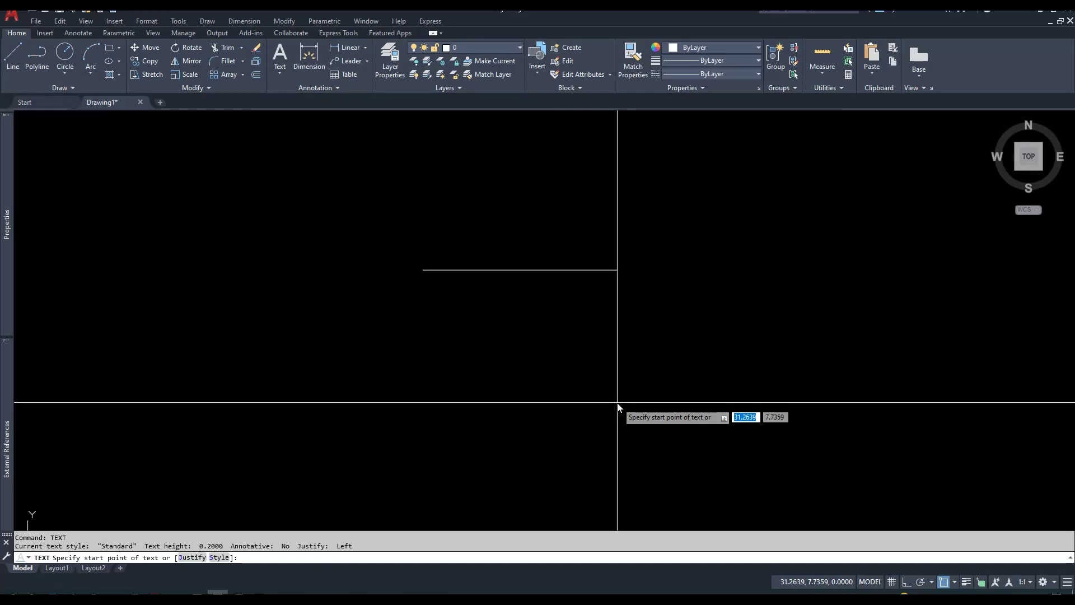
left_click(416, 337)
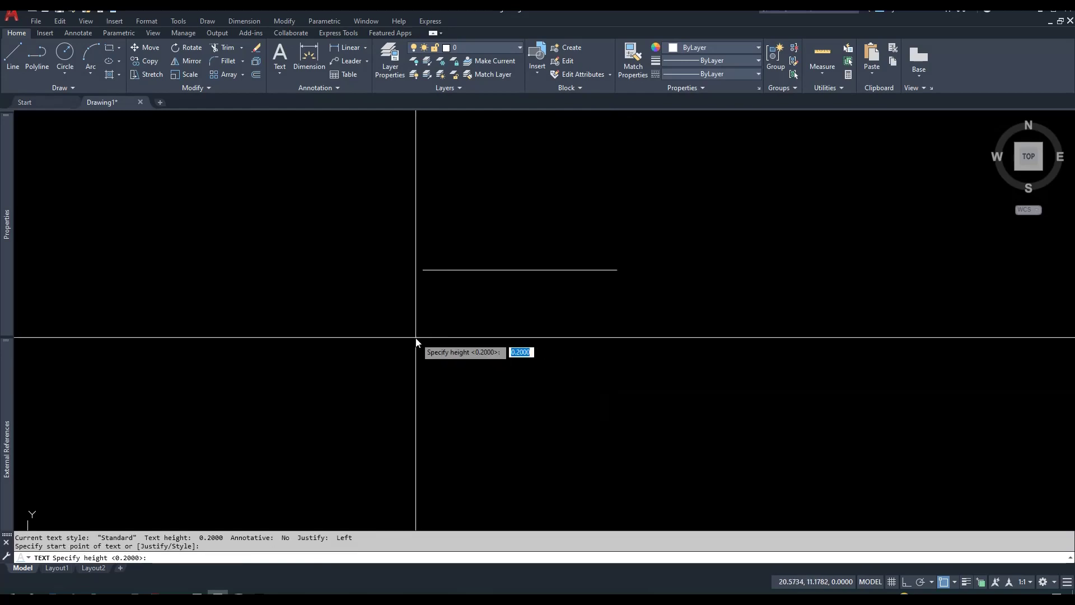
key("Return")
key("Return")
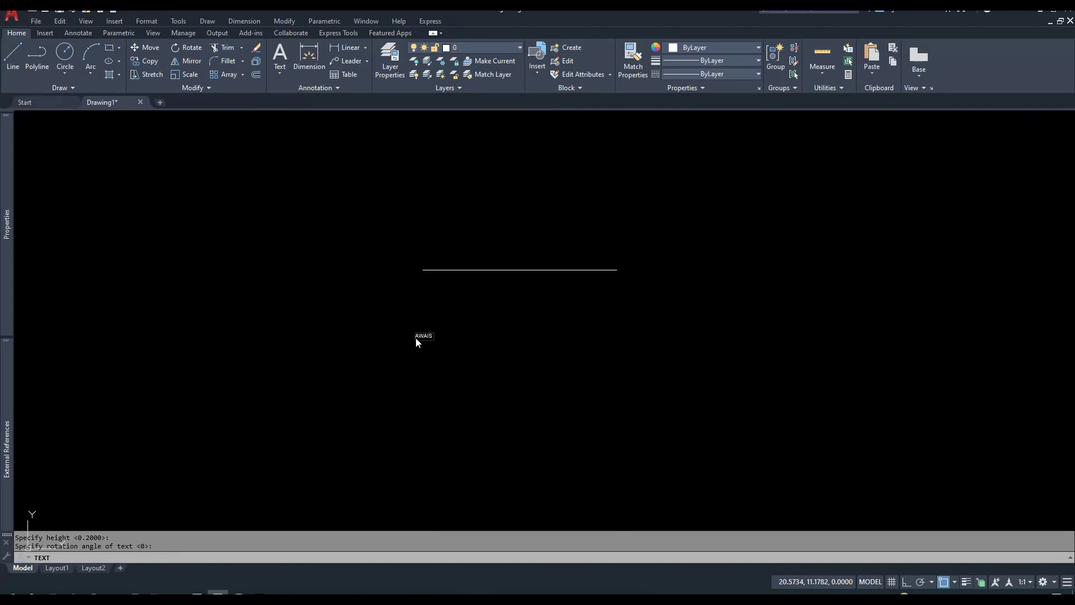
type(" HAMEED")
key("Escape")
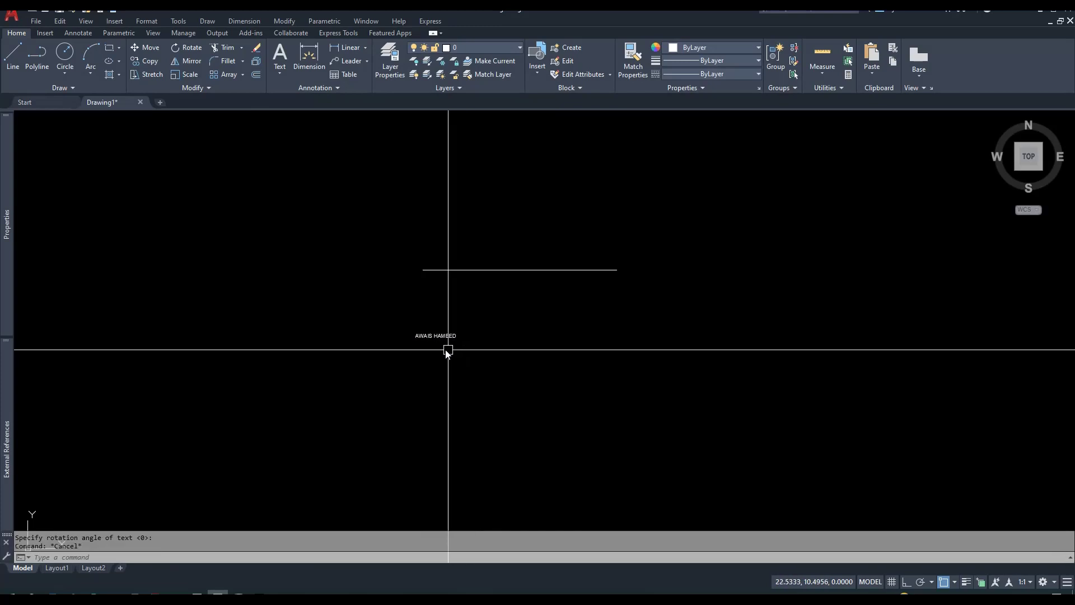
Draw a short horizontal line leading leftward from the text's left edge
scroll(442, 344, "up", 5)
key("Escape")
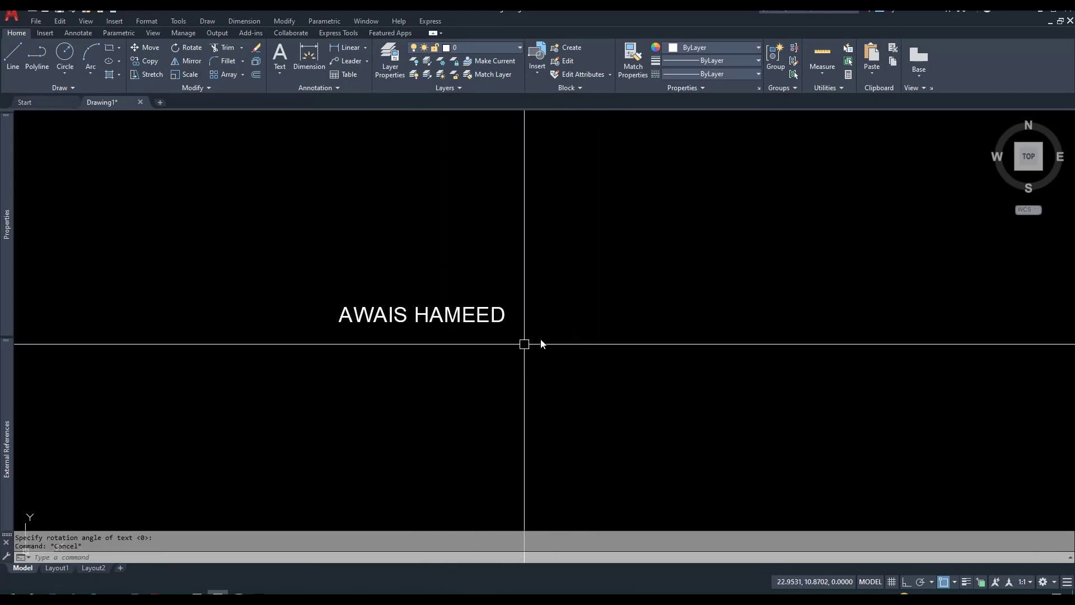
scroll(523, 343, "up", 2)
type("l")
key("Return")
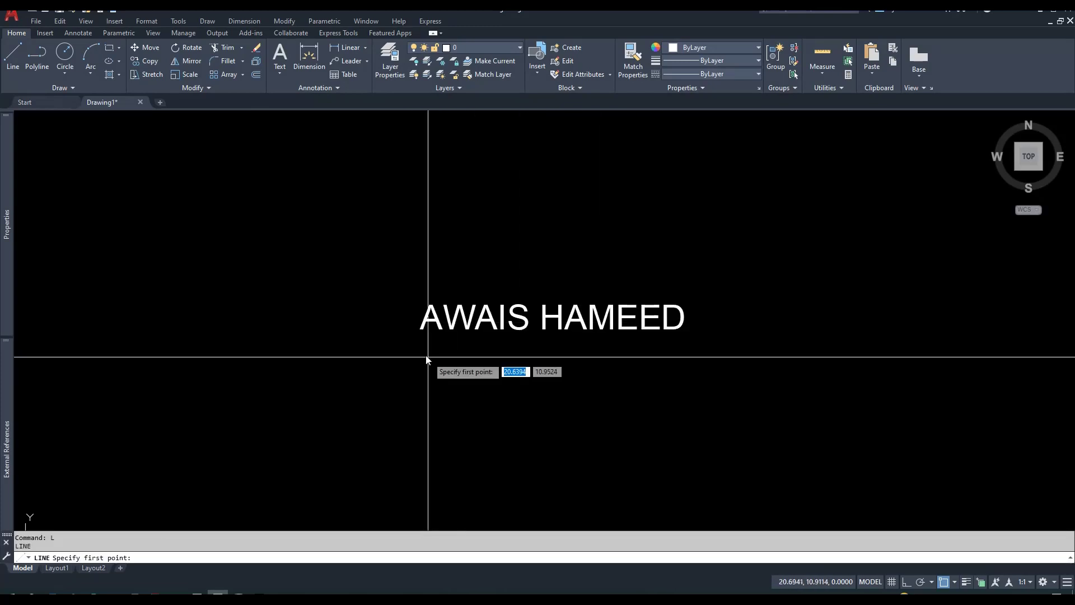
left_click(409, 318)
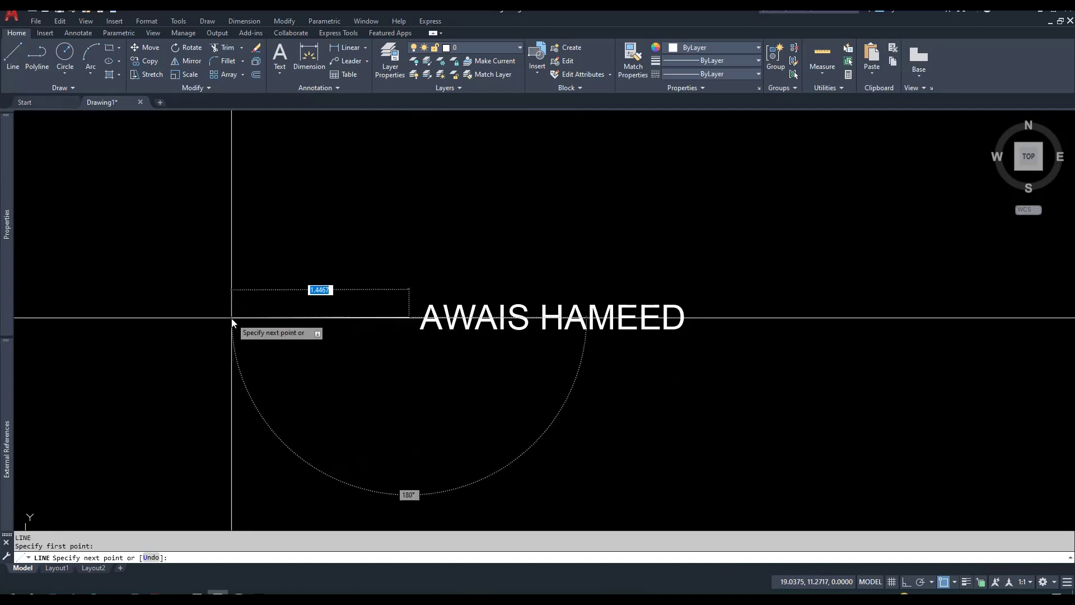
left_click(193, 323)
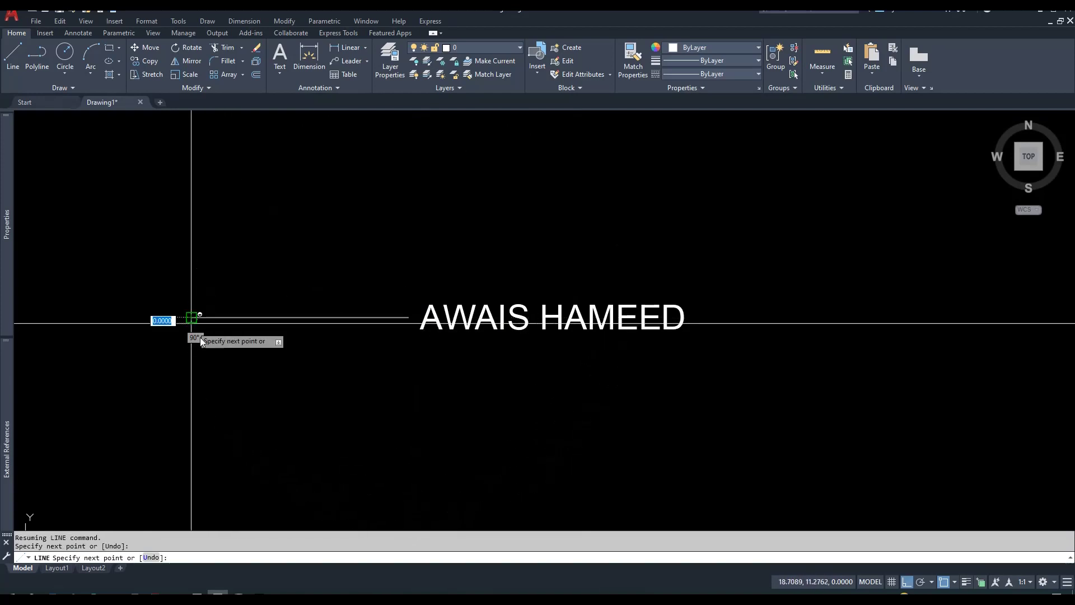
key("Escape")
key("Escape")
Erase the original top line
scroll(518, 310, "down", 4)
left_click(664, 193)
left_click(625, 136)
key("Delete")
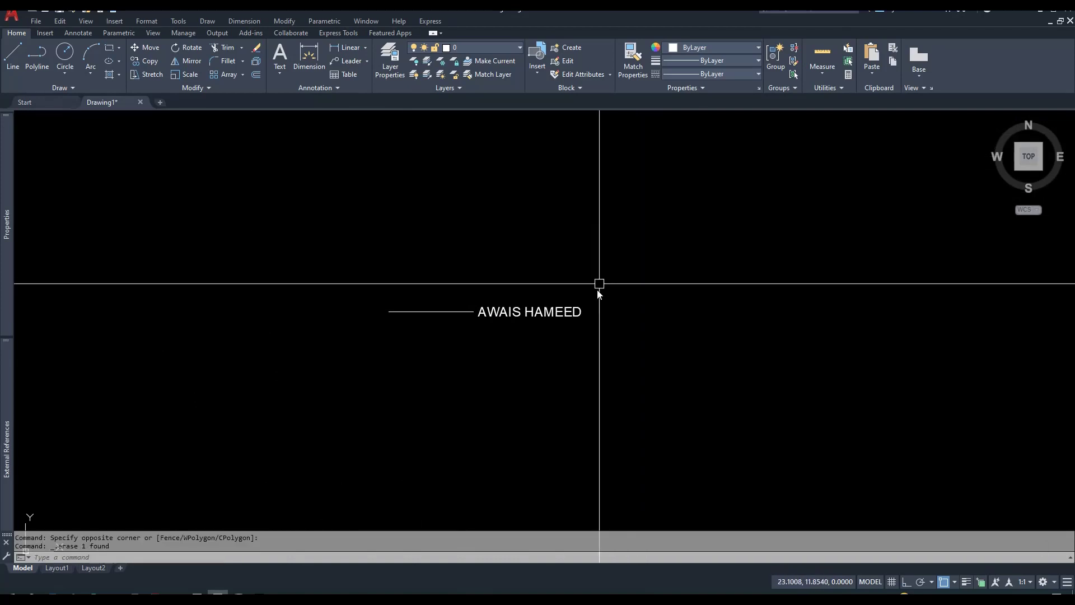
left_click(430, 22)
mouse_move(454, 146)
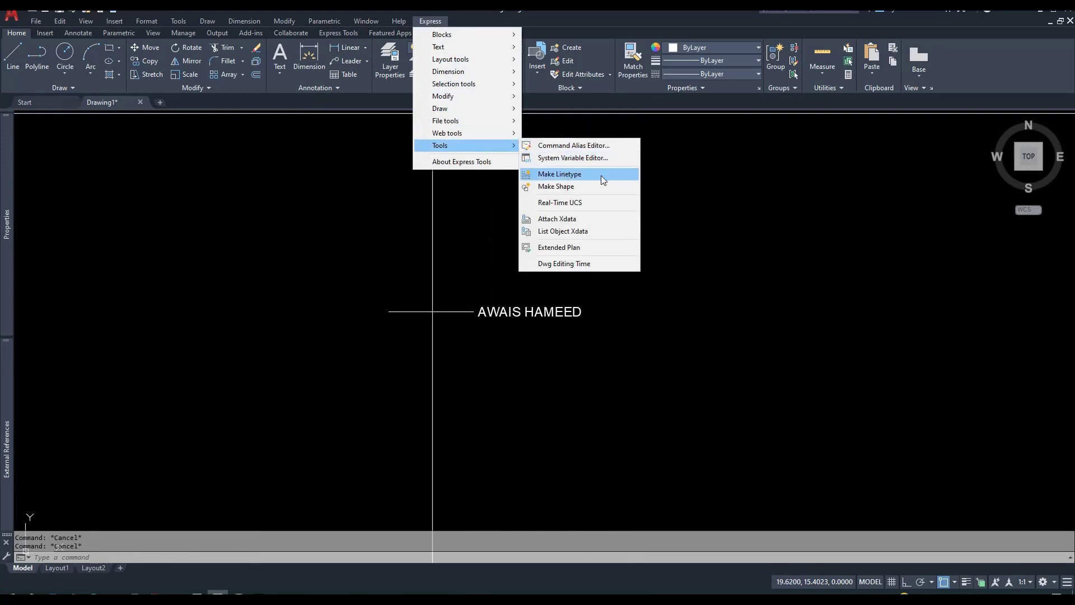
Start Make Linetype and save the new linetype file as AWAIS on the Desktop
left_click(601, 178)
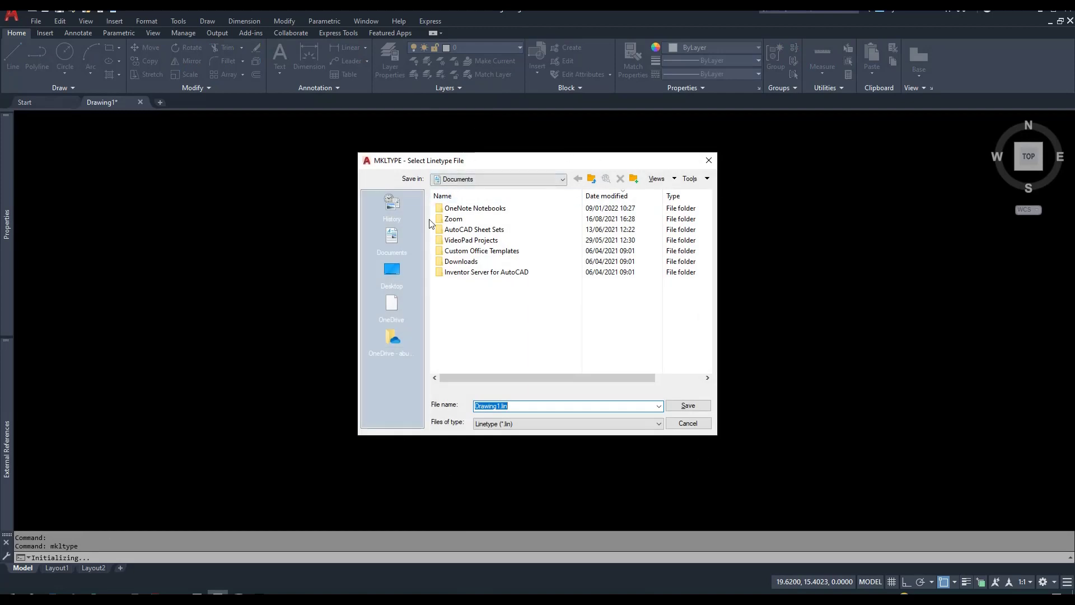
left_click(399, 273)
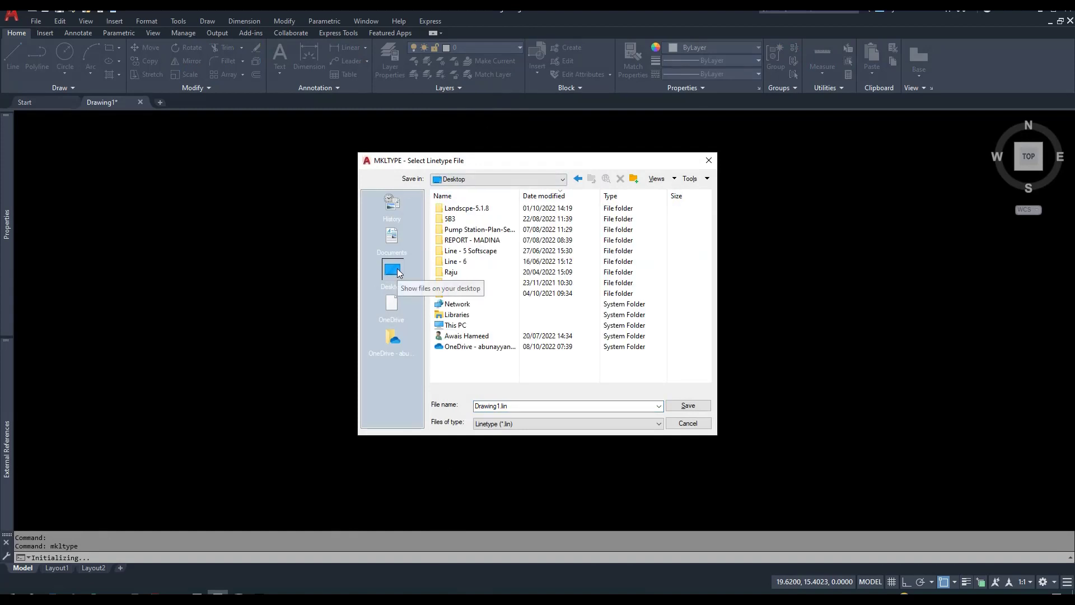
double_click(522, 409)
type("AWAIS")
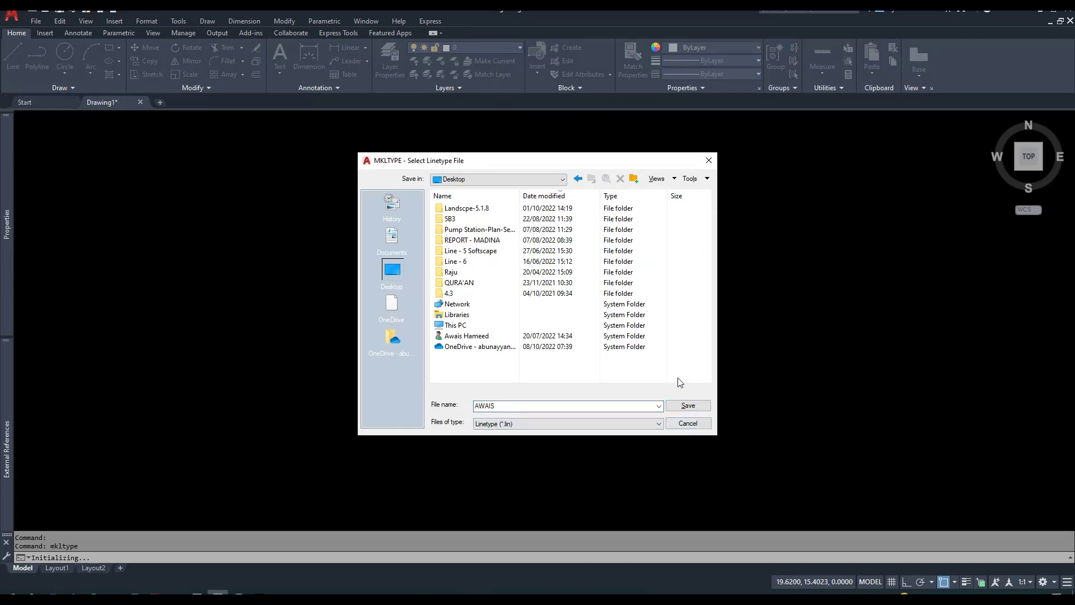
left_click(693, 407)
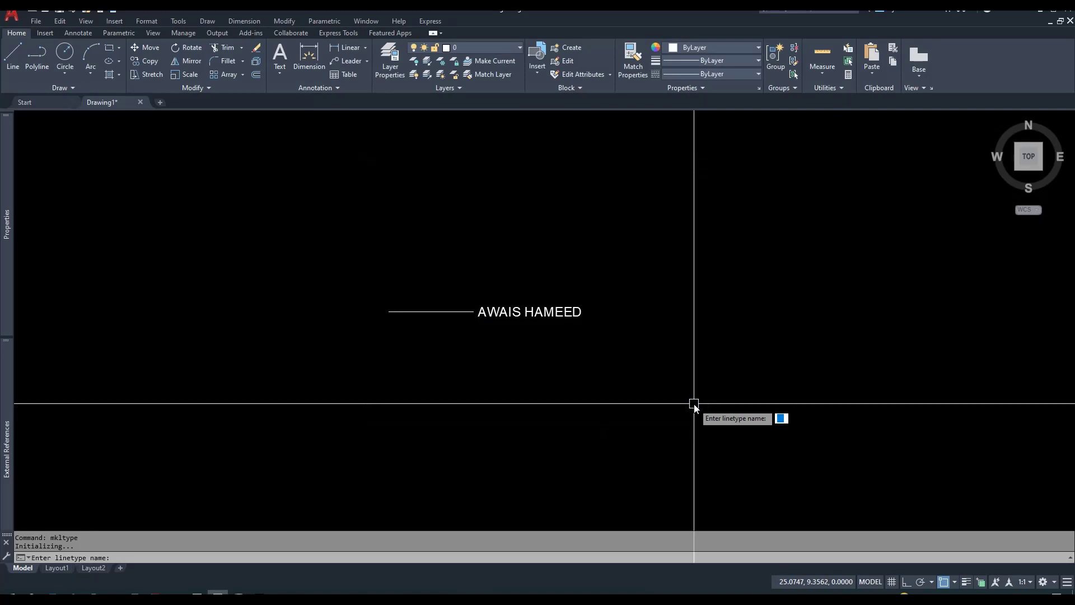
Define linetype AWAIS, described 'AWAIS LINE TYPE', from the sample line and name text
type("AWAIS")
key("Return")
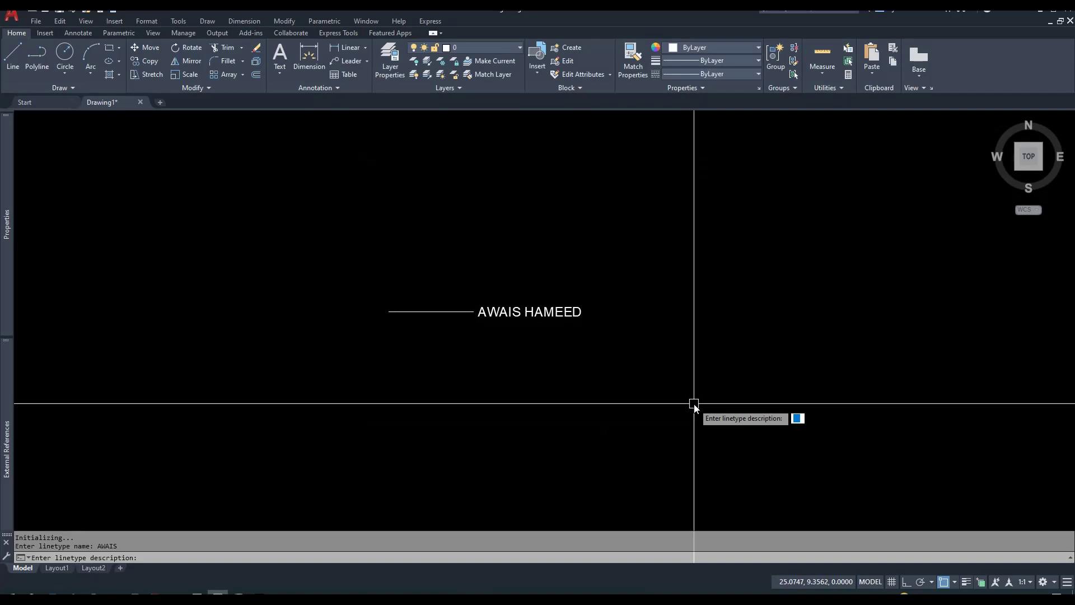
type("A")
type("YPE")
key("Return")
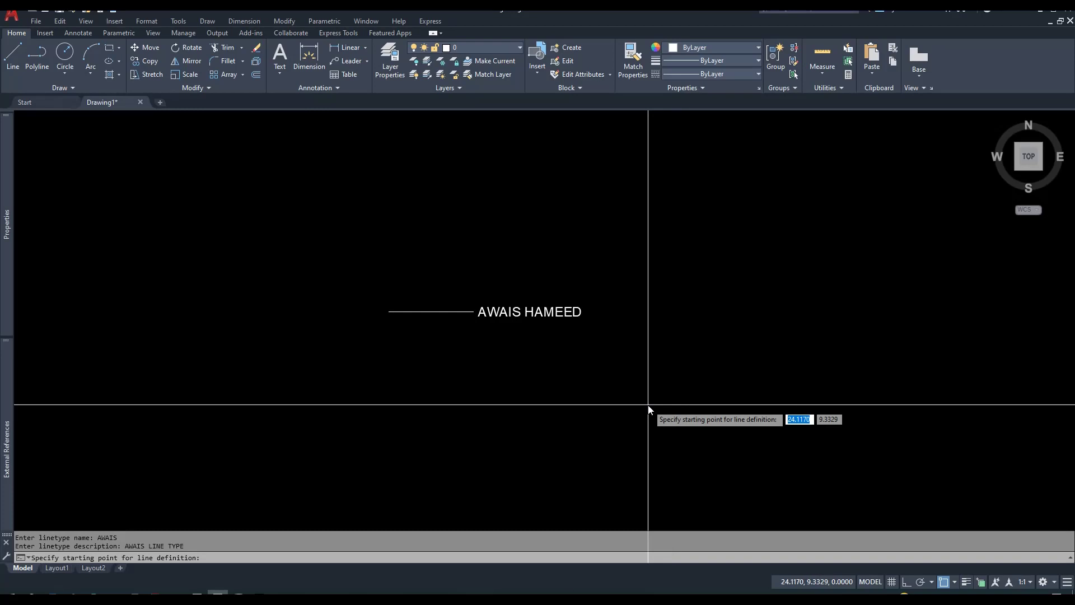
left_click(389, 311)
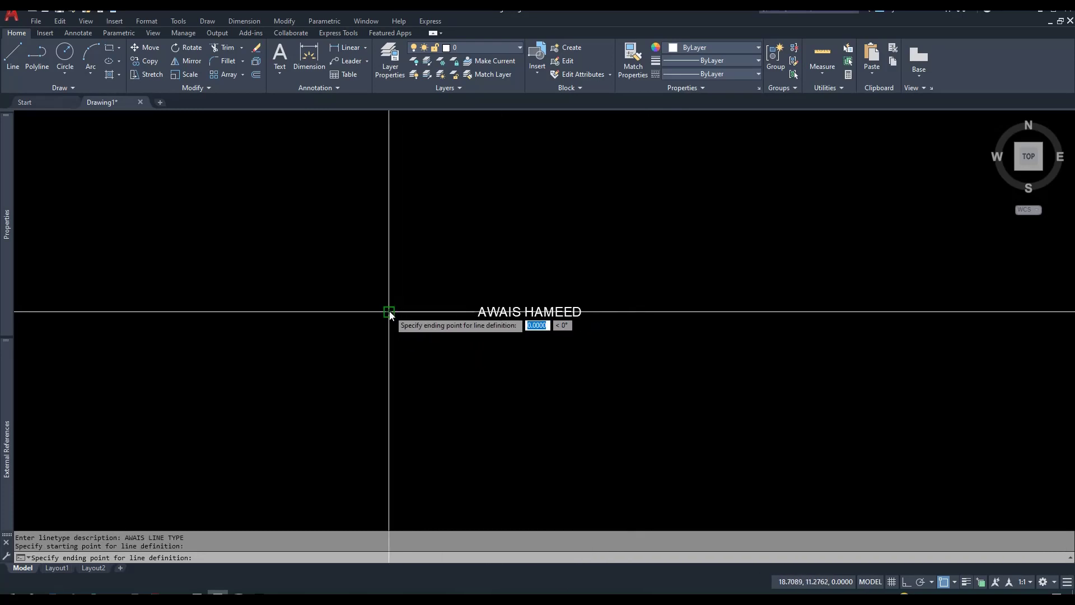
left_click(594, 315)
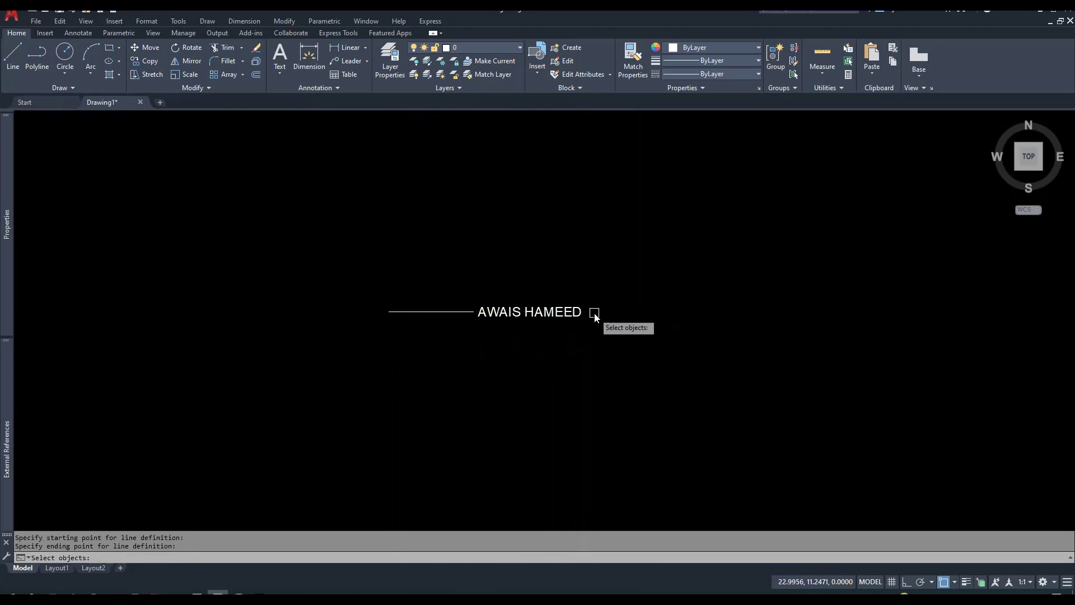
left_click(667, 255)
left_click(367, 349)
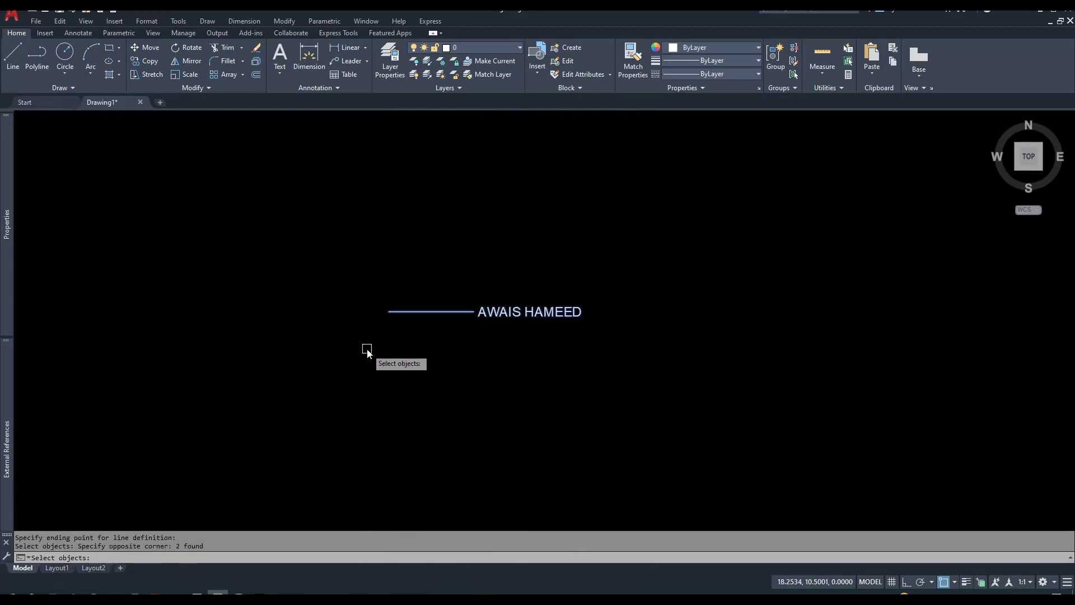
key("Return")
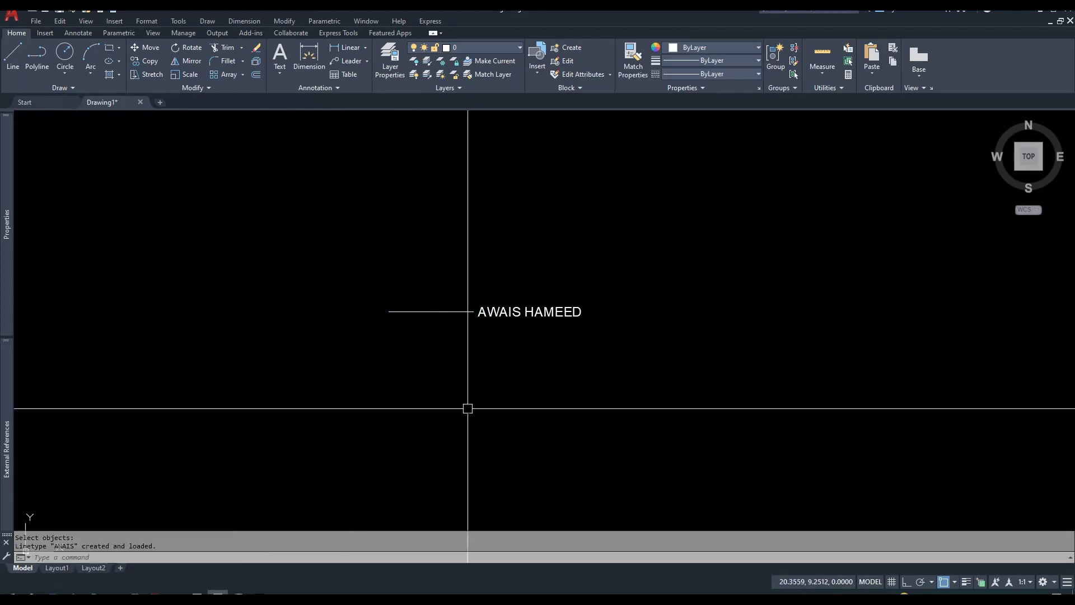
Set AWAIS as the current linetype in the Linetype Manager (LT)
type("lt")
key("Return")
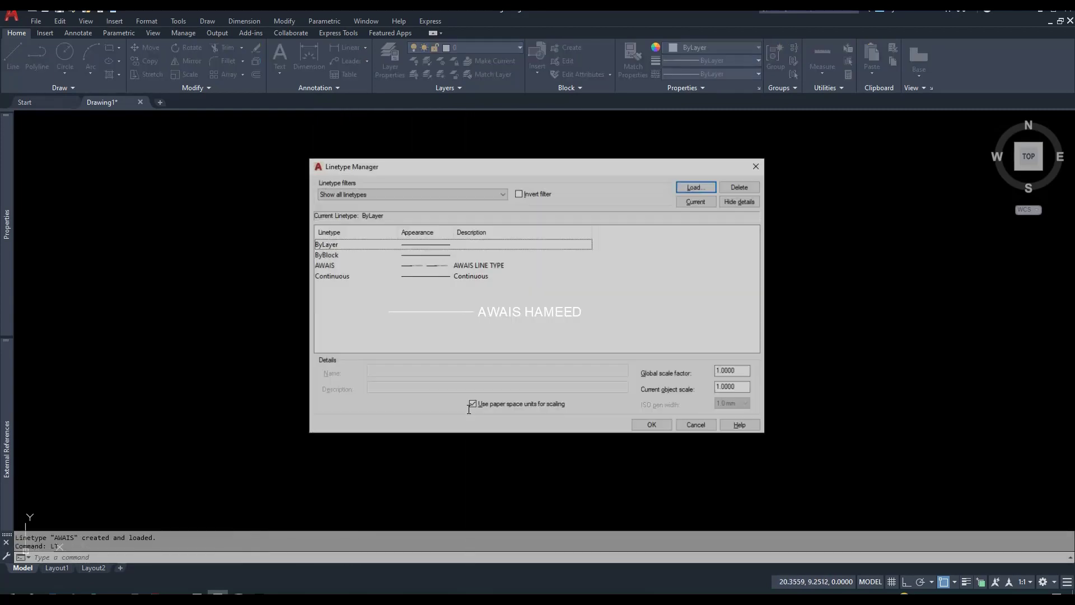
left_click(339, 266)
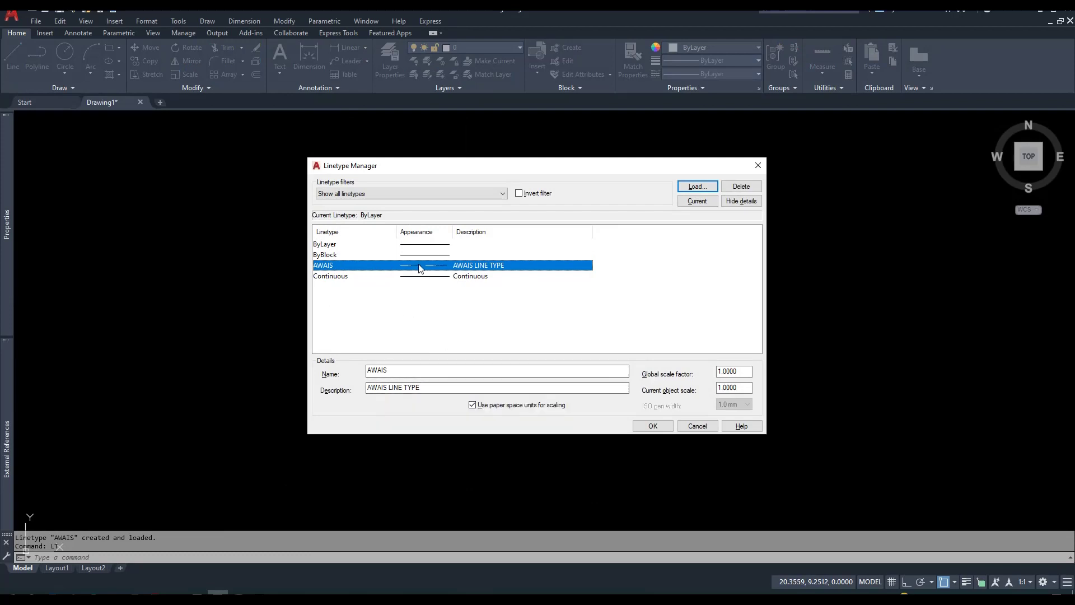
left_click(697, 200)
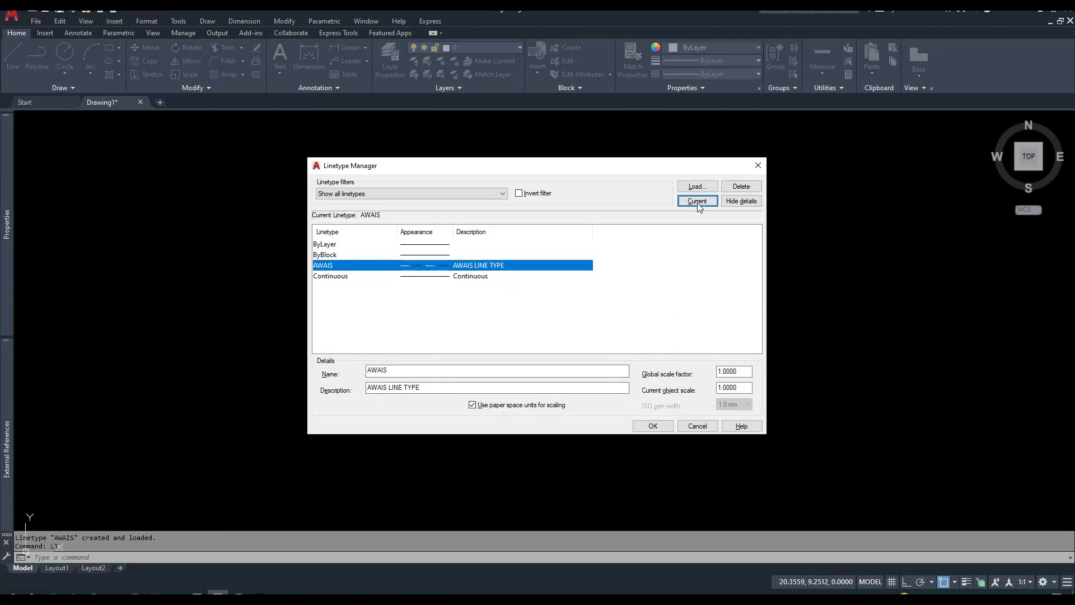
left_click(652, 426)
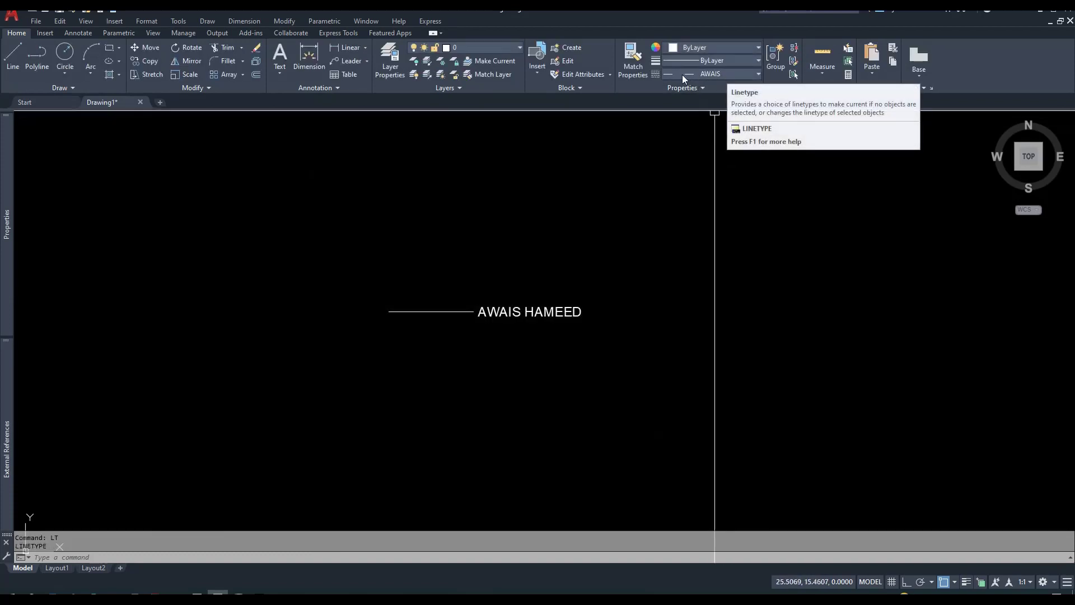
middle_click_drag(674, 306, 542, 336)
Draw a long horizontal line in the AWAIS linetype above the sample
key("Escape")
type("l")
key("Return")
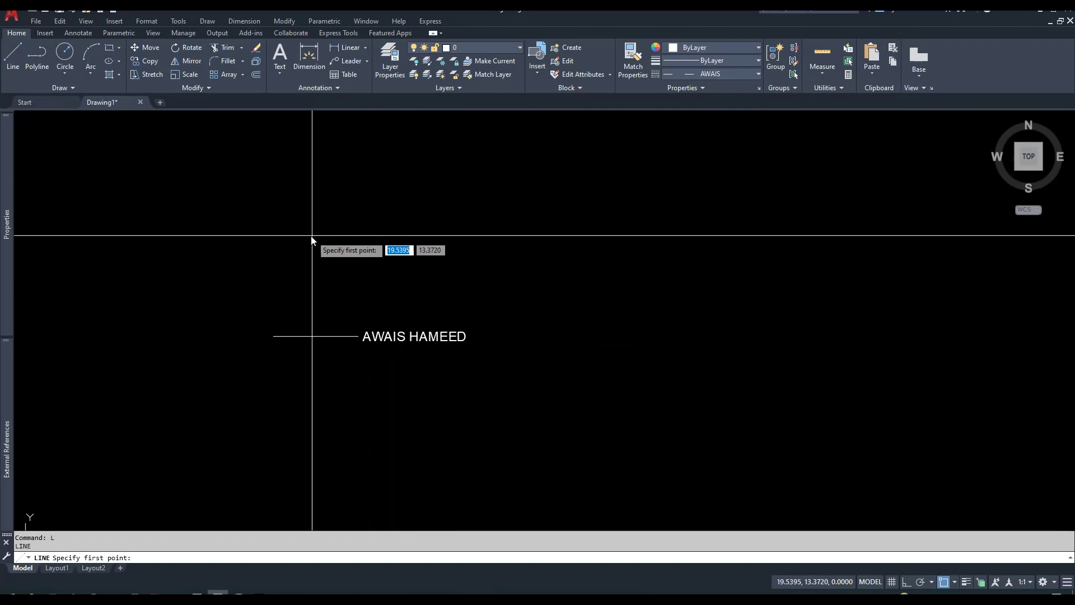
left_click(274, 232)
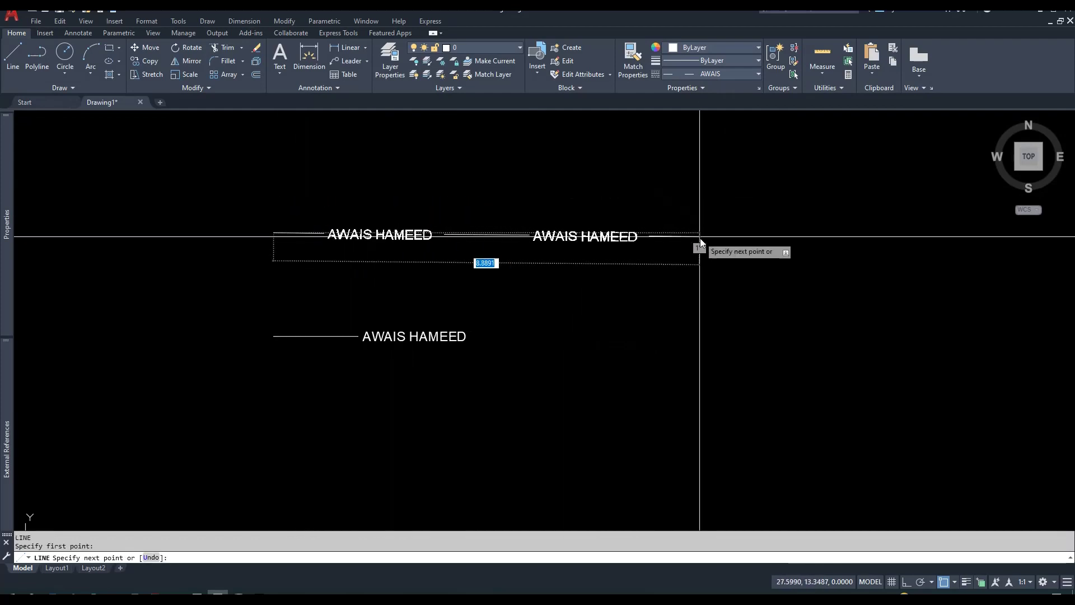
left_click(812, 233)
key("Escape")
Draw a rectangle from two opposite corners in the AWAIS linetype
scroll(280, 270, "down", 2)
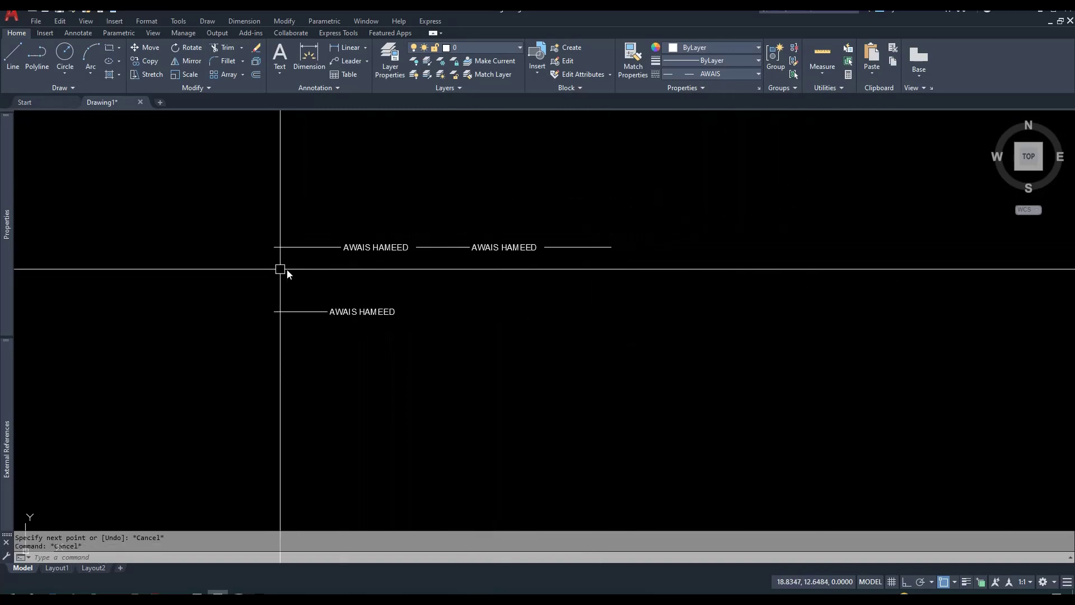
scroll(470, 284, "down", 2)
key("Escape")
type("REC")
key("Return")
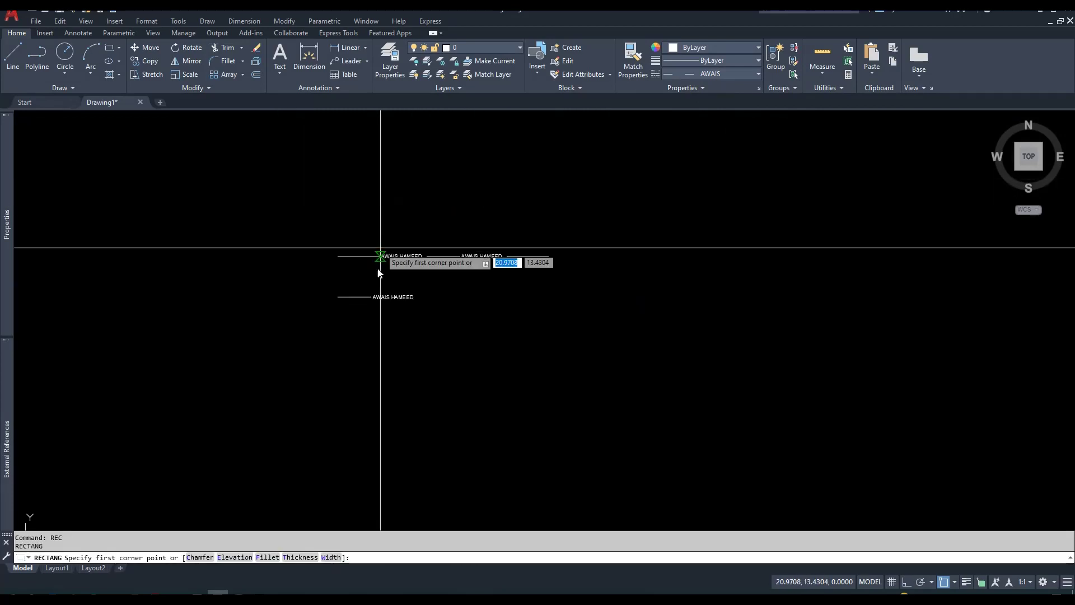
left_click(341, 139)
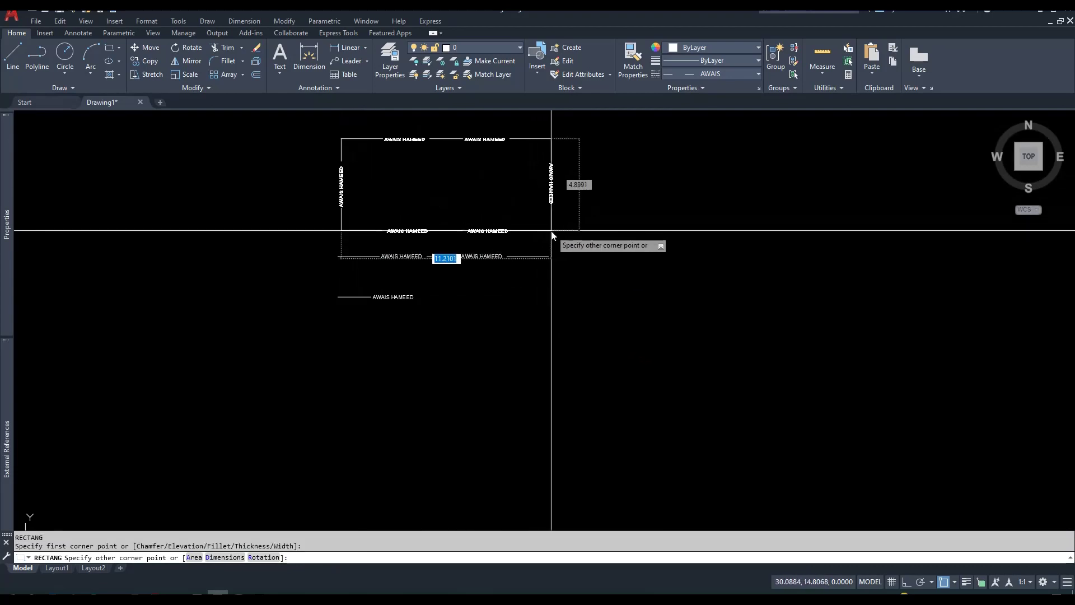
left_click(551, 231)
key("Escape")
key("Escape")
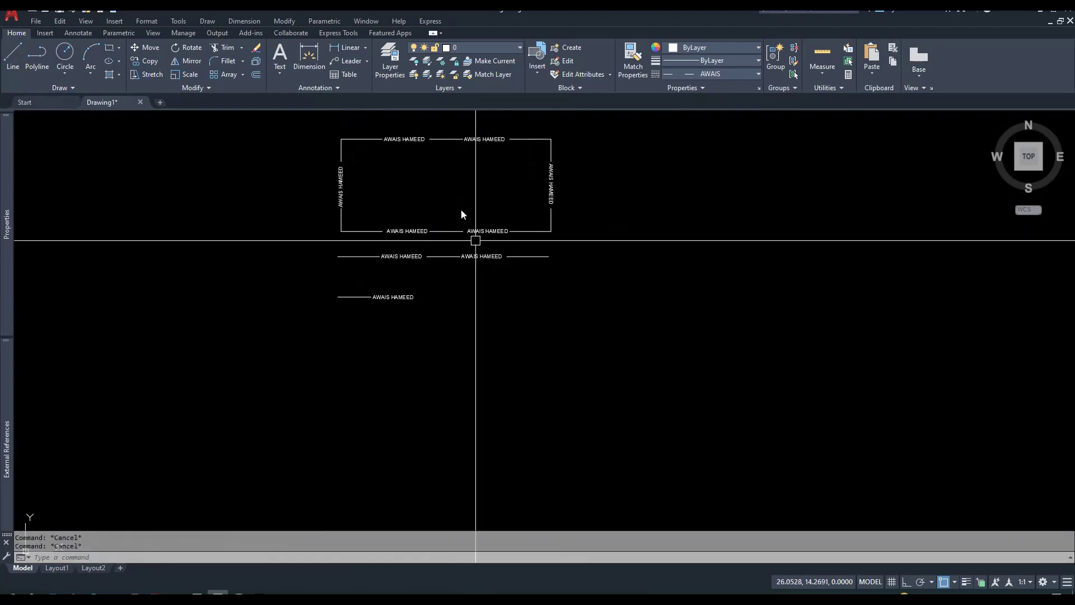
scroll(453, 207, "up", 3)
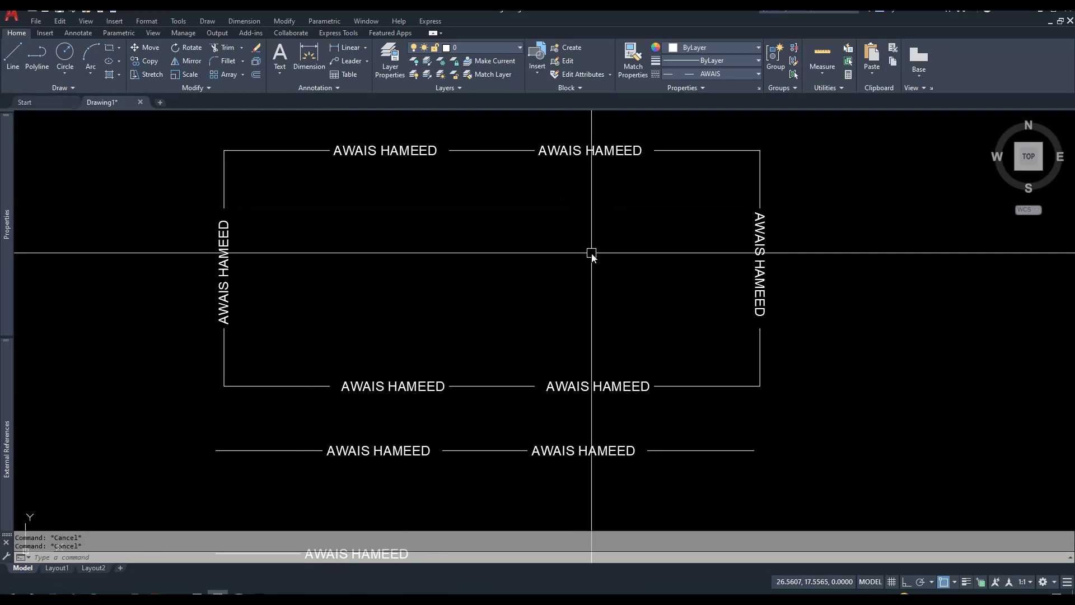
Offset the rectangle 10 units inward to create a second AWAIS rectangle
type("o")
key("Return")
type("10")
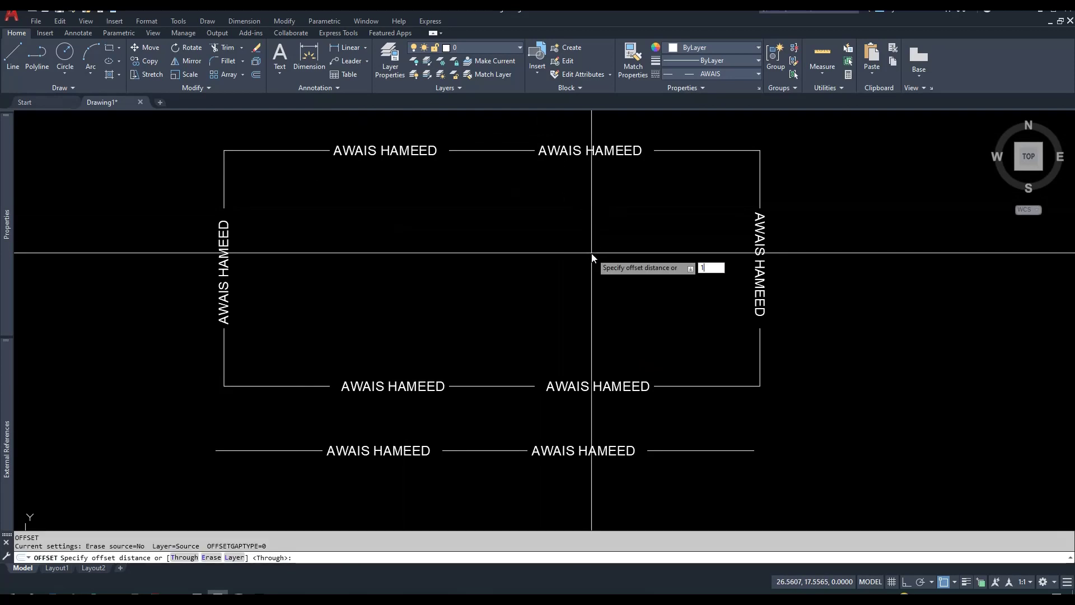
key("Return")
left_click(670, 151)
left_click(609, 230)
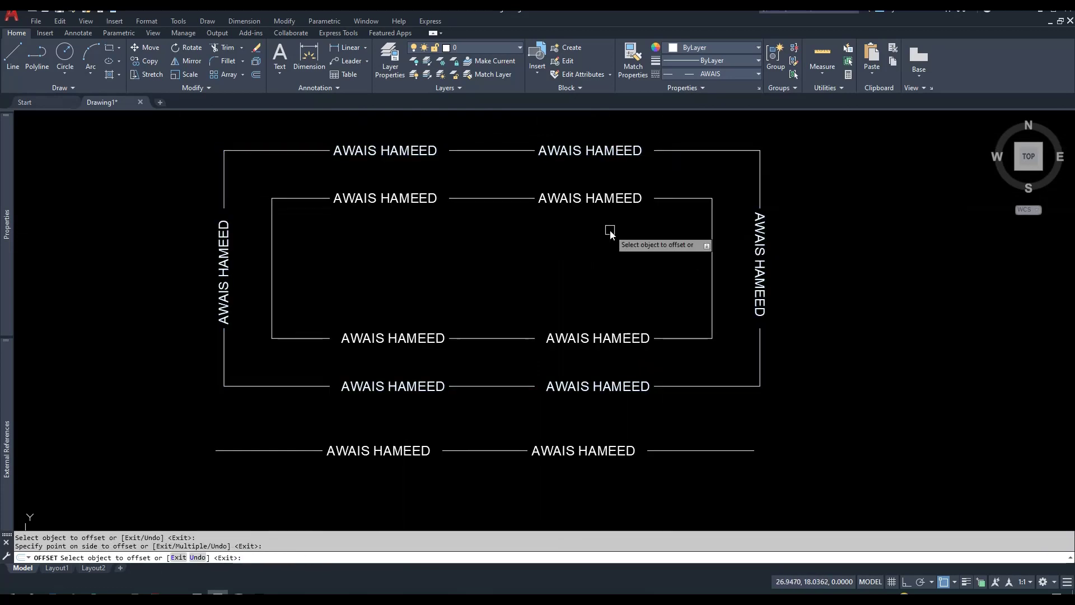
key("Escape")
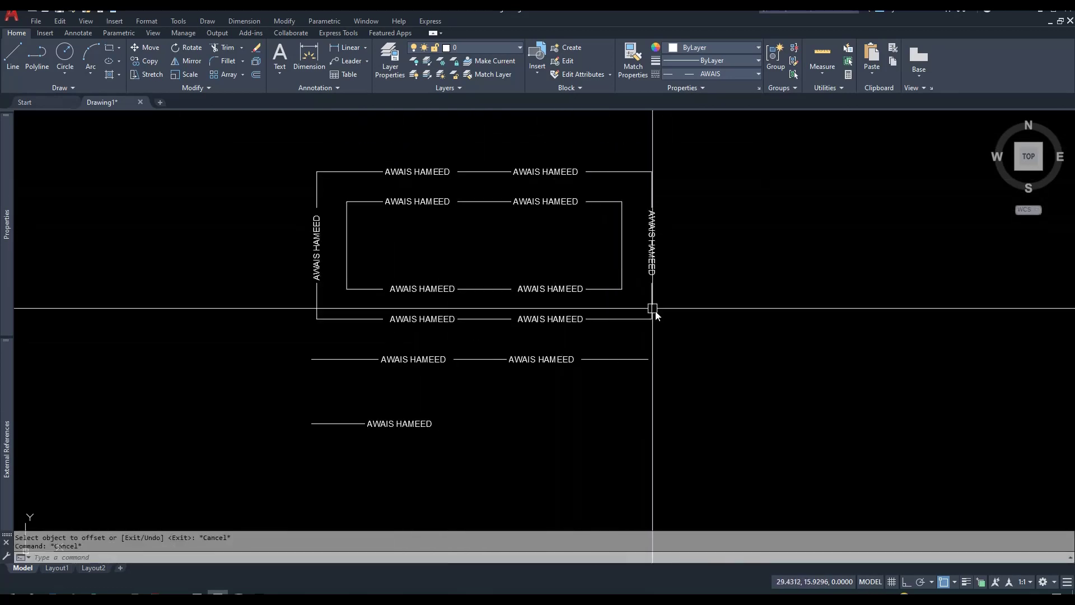
scroll(379, 327, "down", 4)
scroll(379, 327, "up", 2)
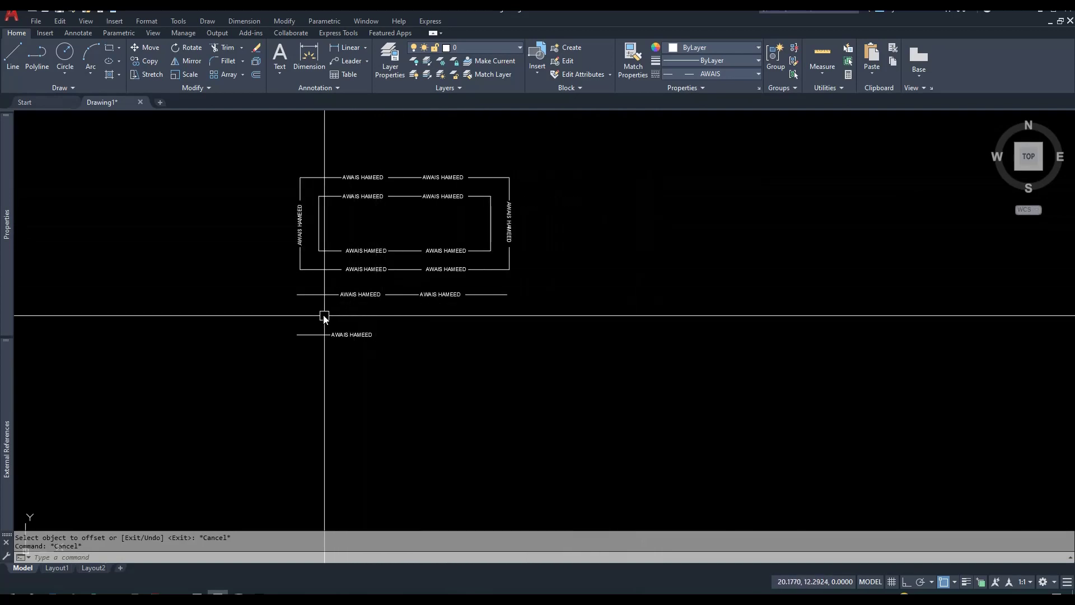
scroll(325, 316, "up", 4)
scroll(385, 329, "down", 4)
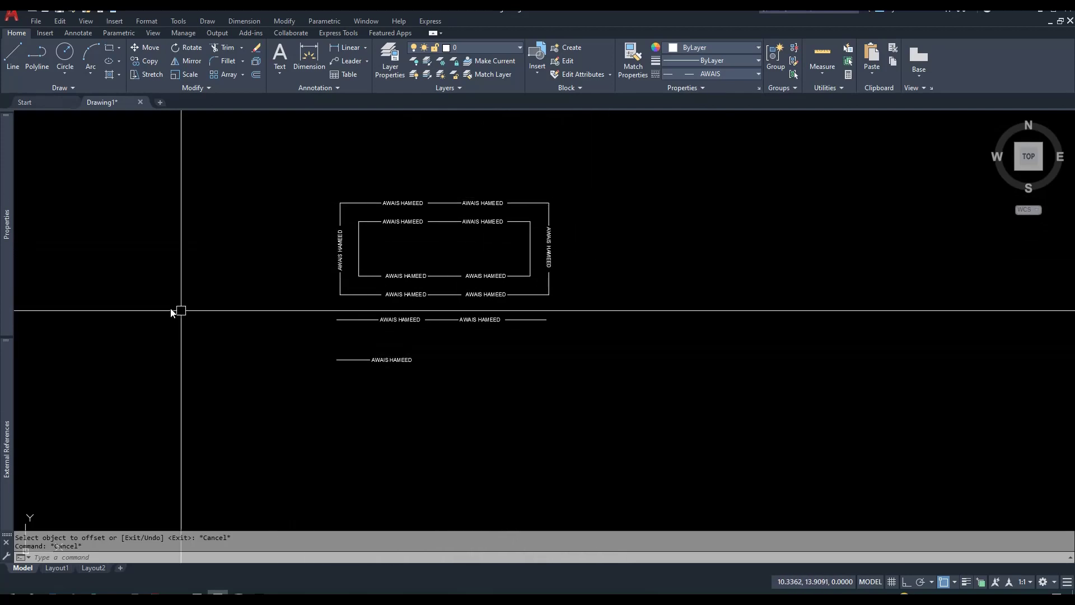
middle_click_drag(356, 276, 331, 283)
key("Escape")
scroll(557, 339, "down", 2)
scroll(449, 372, "up", 4)
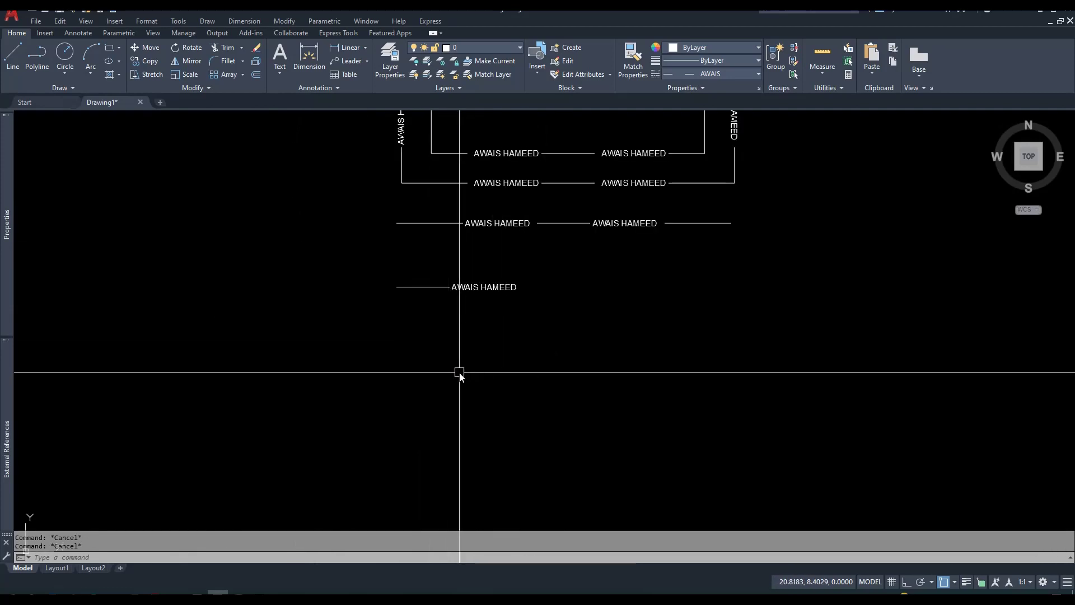
Place single-line text LOW VOLTAGE below the sample line
type("TEXT")
key("Return")
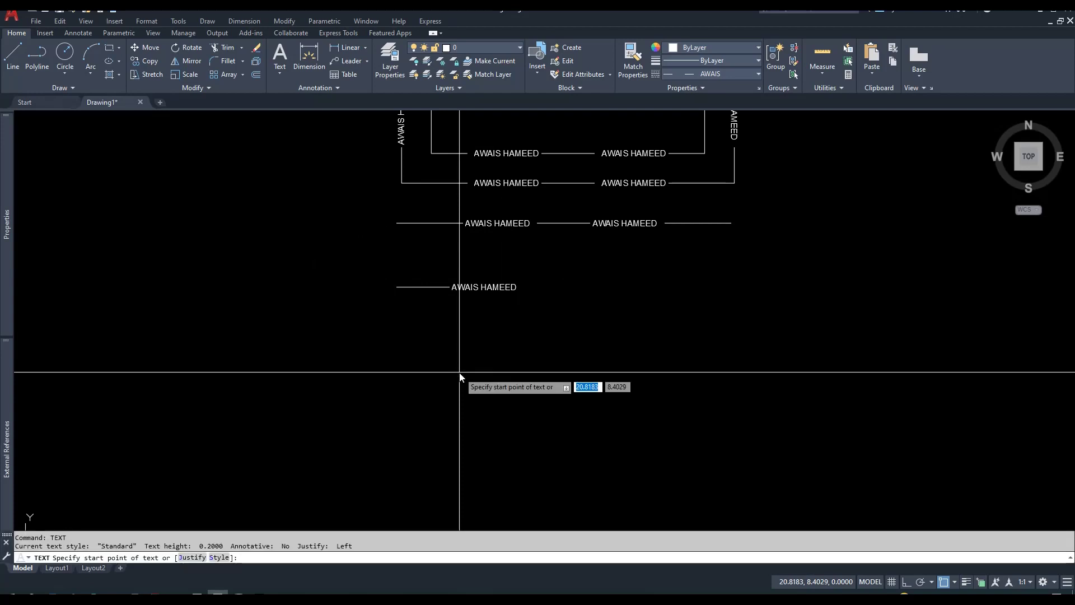
left_click(461, 385)
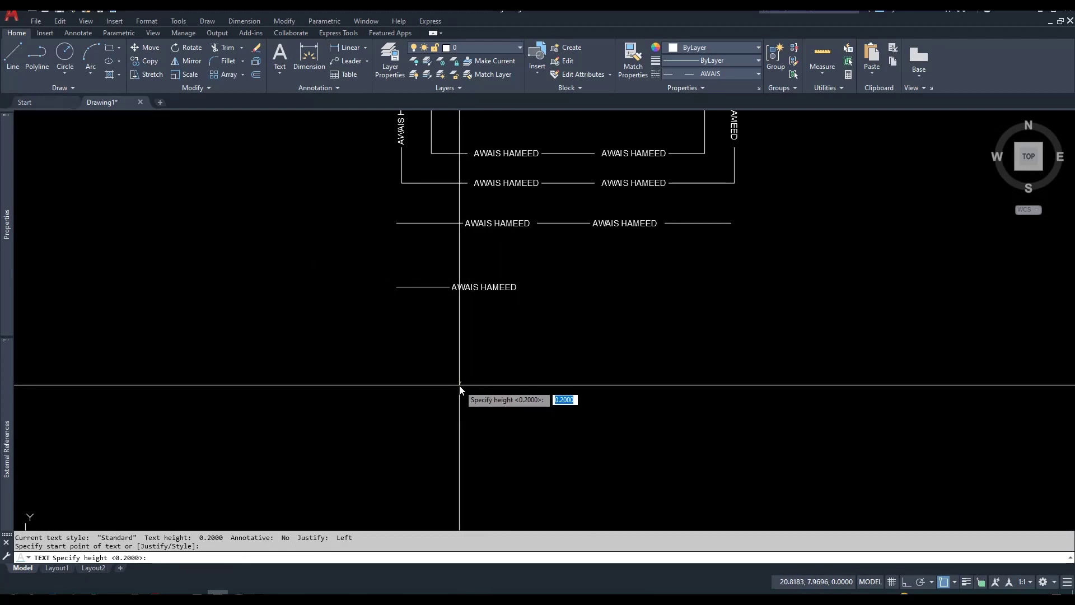
key("Return")
key("Return")
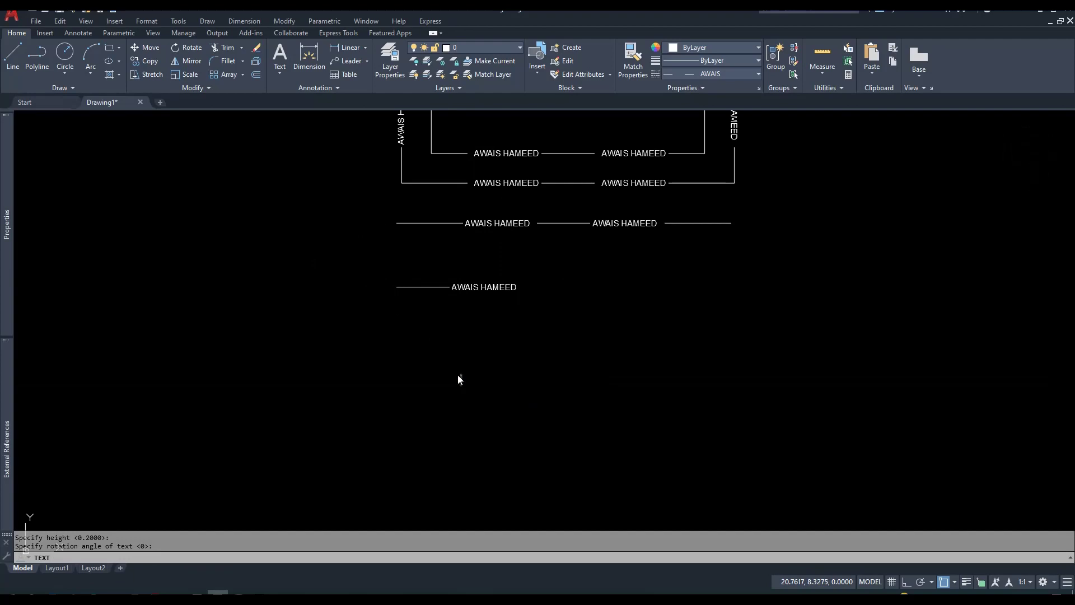
type("OL")
type("TAGE")
key("Escape")
Draw a horizontal line leading leftward into the LOW VOLTAGE text
scroll(540, 395, "up", 2)
scroll(597, 372, "up", 4)
middle_click_drag(596, 372, 588, 314)
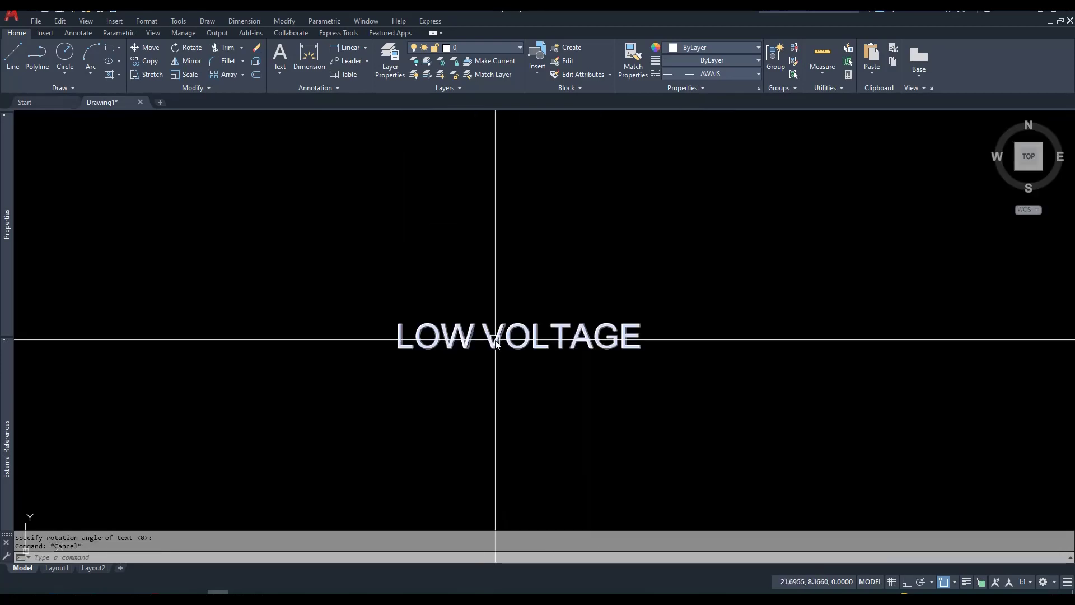
type("L")
key("Return")
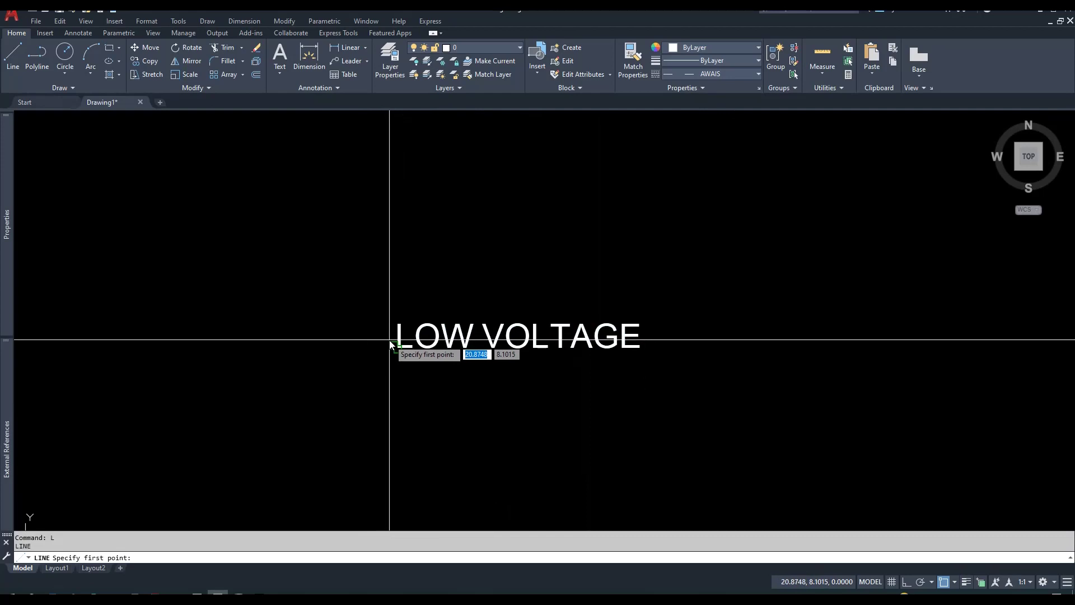
left_click(385, 336)
left_click(192, 337)
key("Escape")
key("Escape")
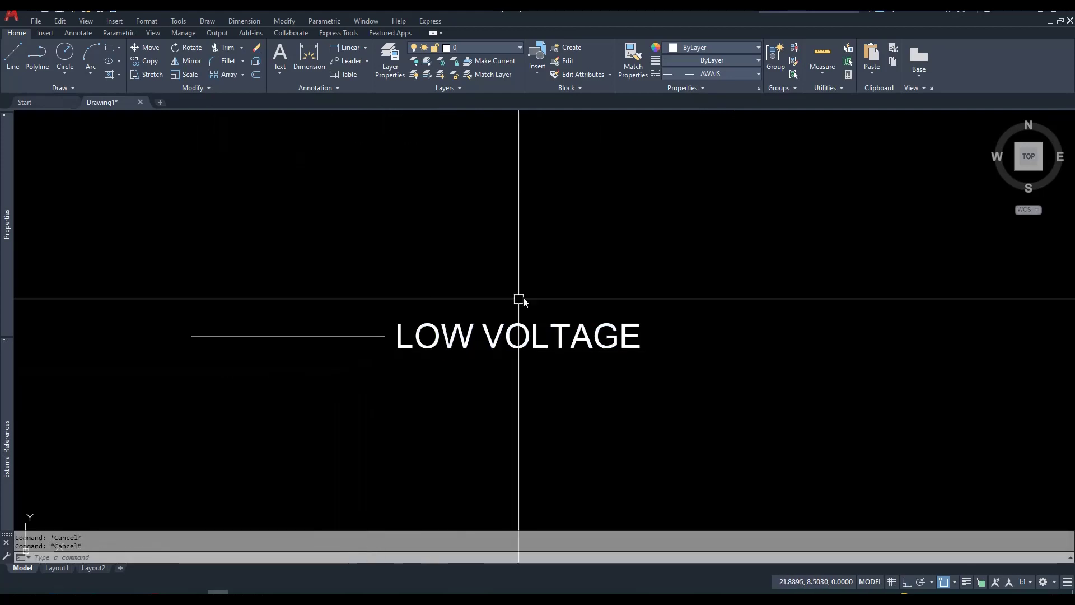
scroll(504, 299, "down", 2)
left_click(430, 21)
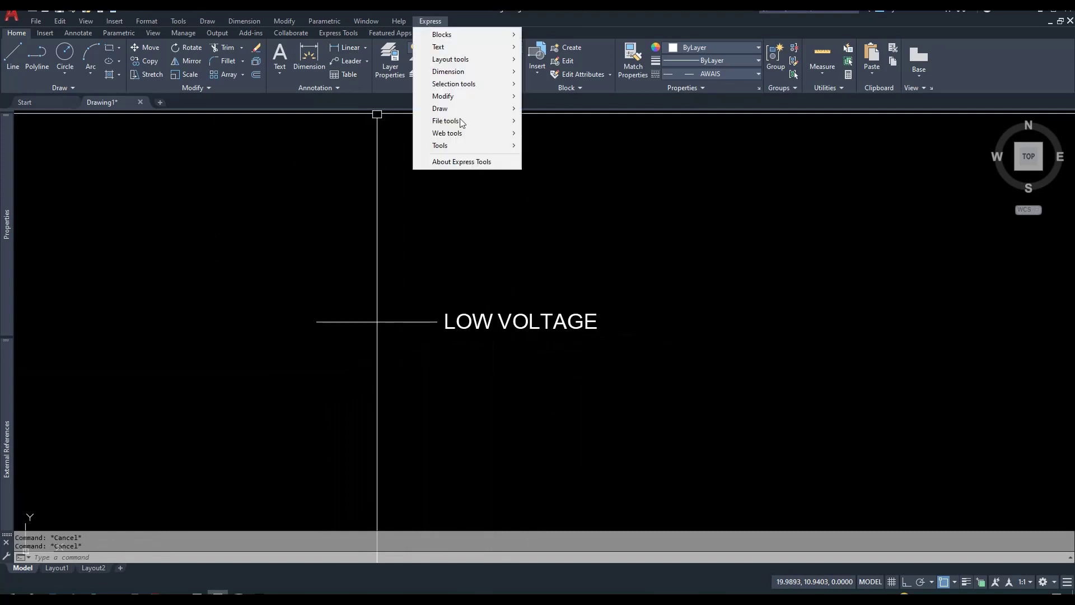
mouse_move(440, 146)
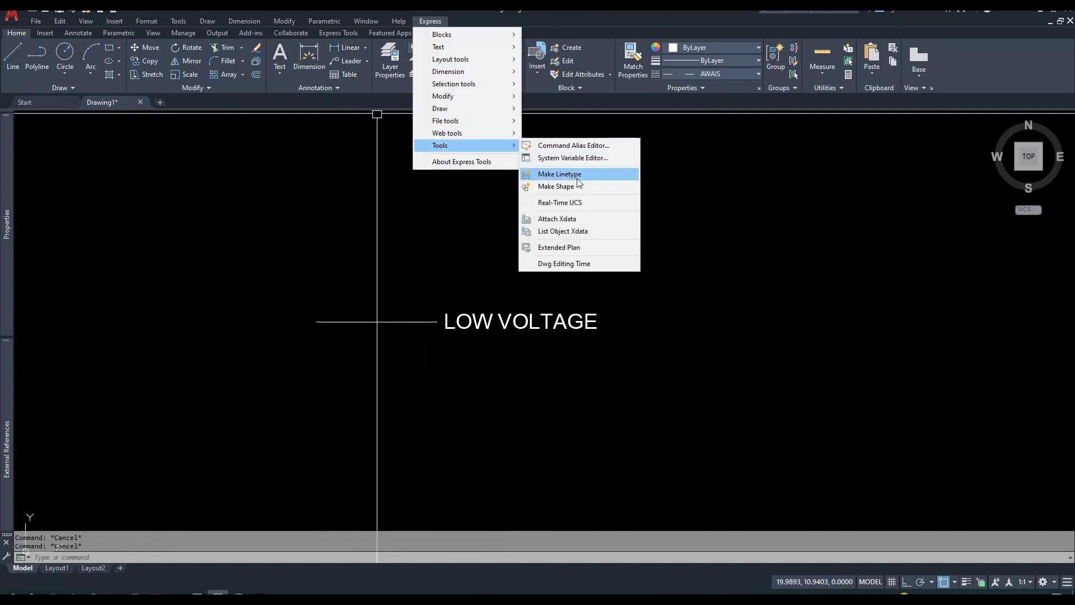
Start Make Linetype and save the linetype file as LV on the Desktop
left_click(581, 178)
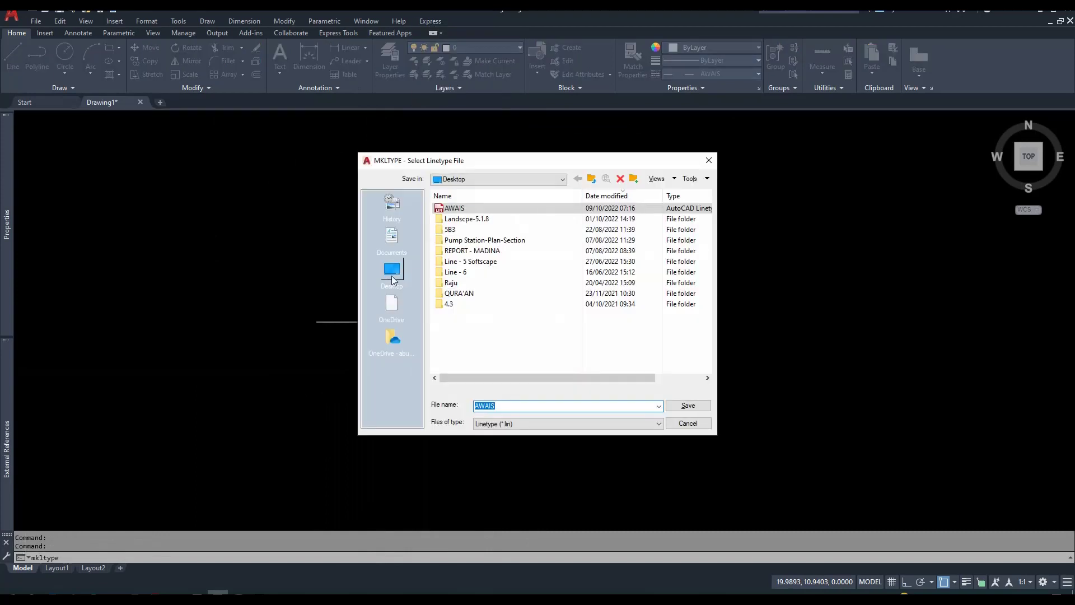
left_click(399, 273)
double_click(505, 406)
type("LO")
key("BackSpace")
type("V")
left_click(700, 406)
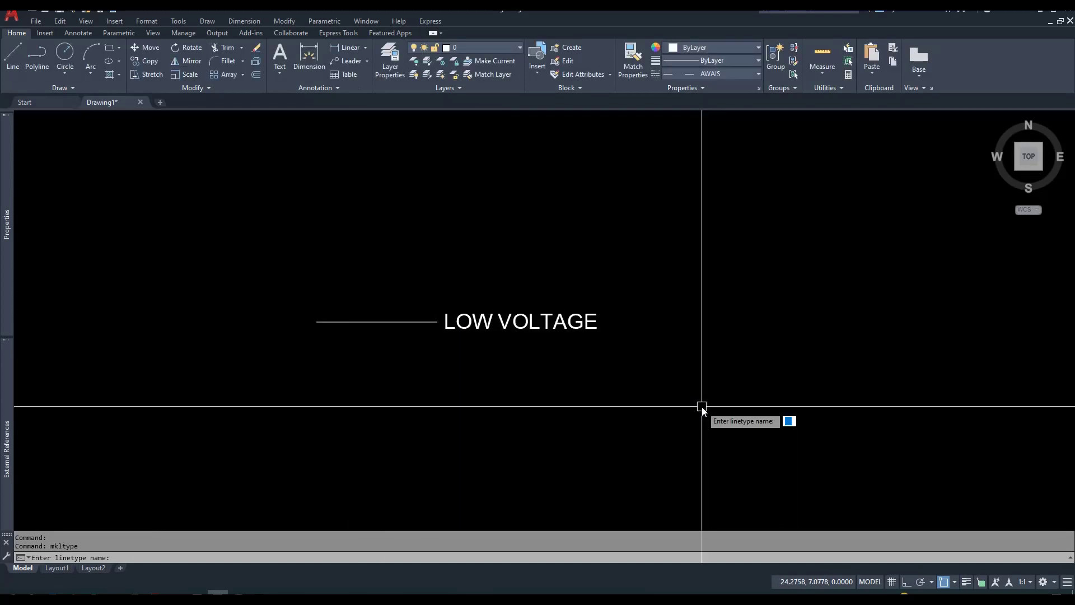
Define linetype LV, described 'LOW VOLTAGE LINE TYPE', from the line and LOW VOLTAGE text
type("LV")
key("Return")
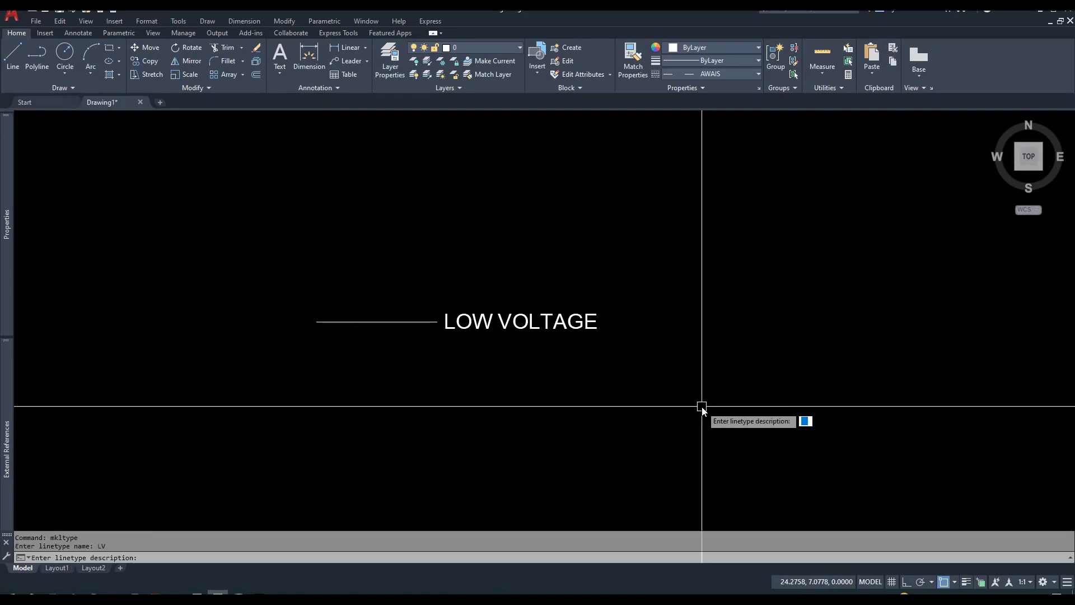
type("LOW VOL")
type("TAGE LINE")
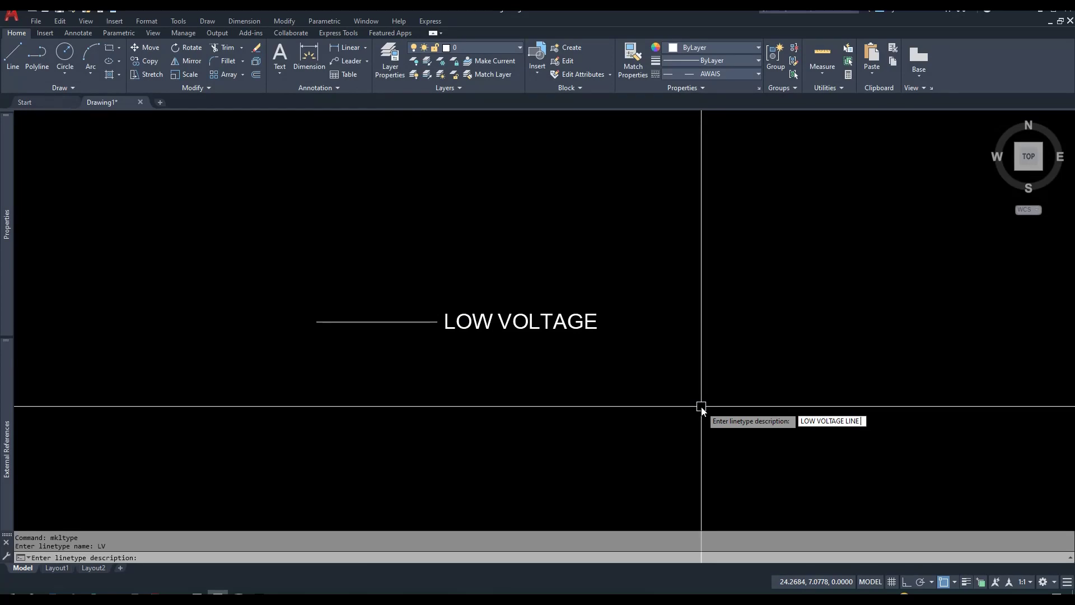
type("YPE")
key("Return")
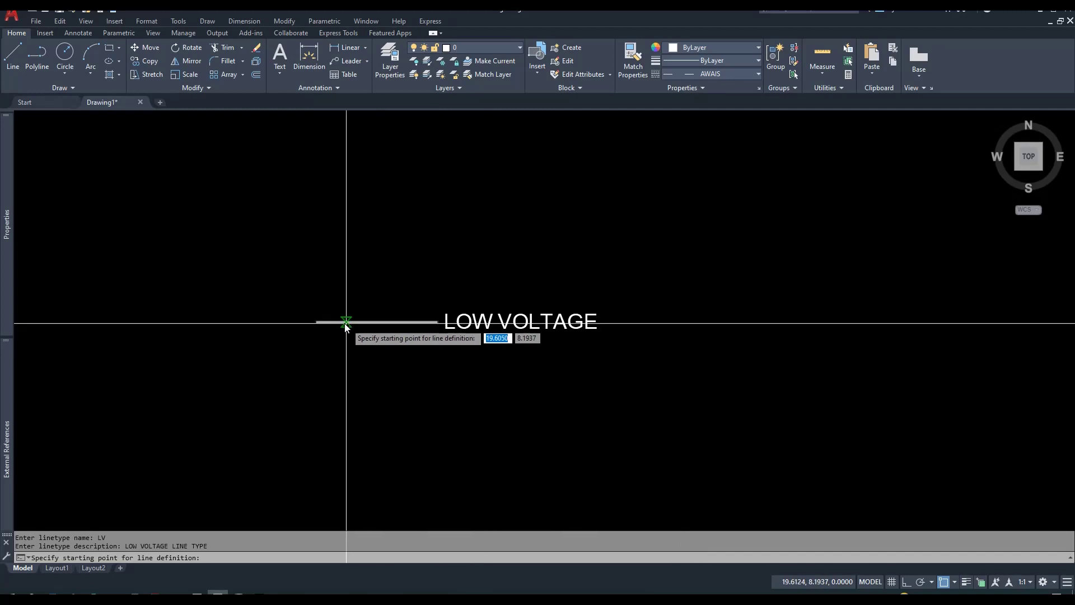
left_click(317, 321)
left_click(619, 321)
left_click(649, 290)
left_click(278, 372)
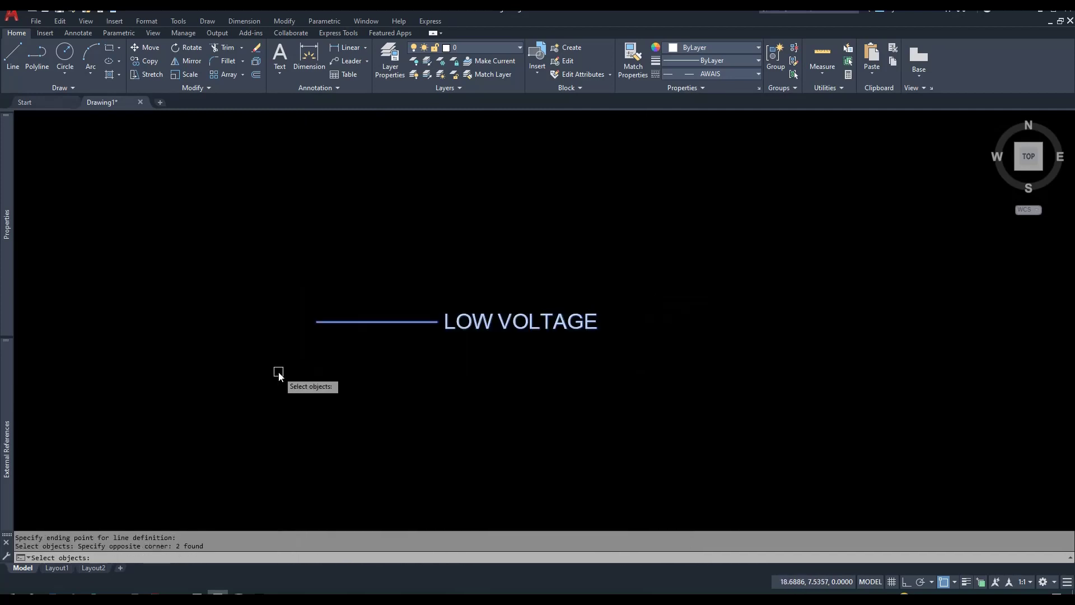
key("Return")
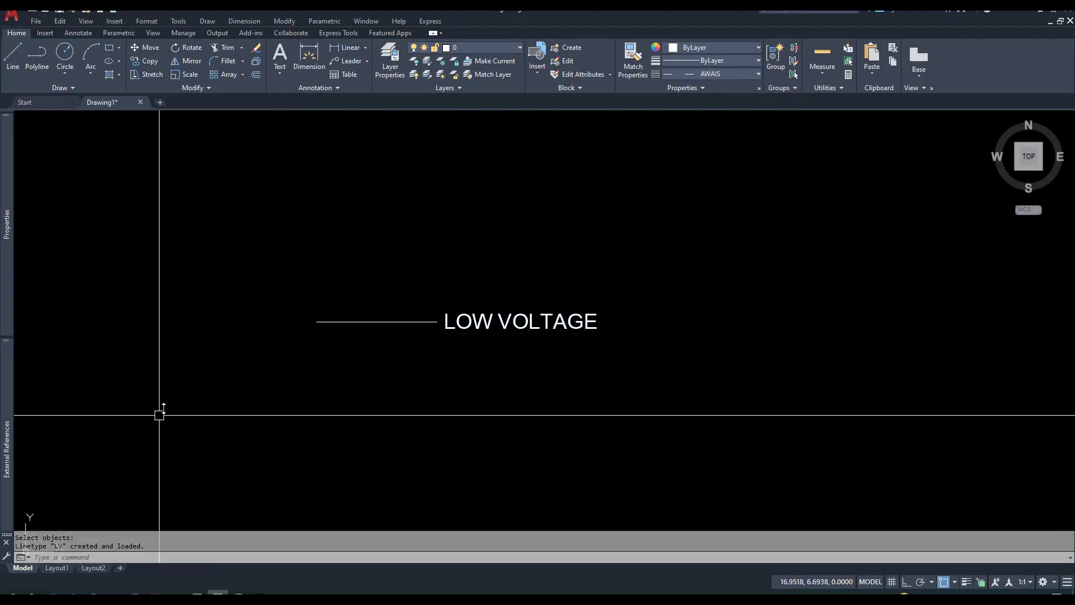
Draw a long polyline below the LOW VOLTAGE sample
scroll(179, 381, "down", 3)
key("Escape")
key("Escape")
type("PL")
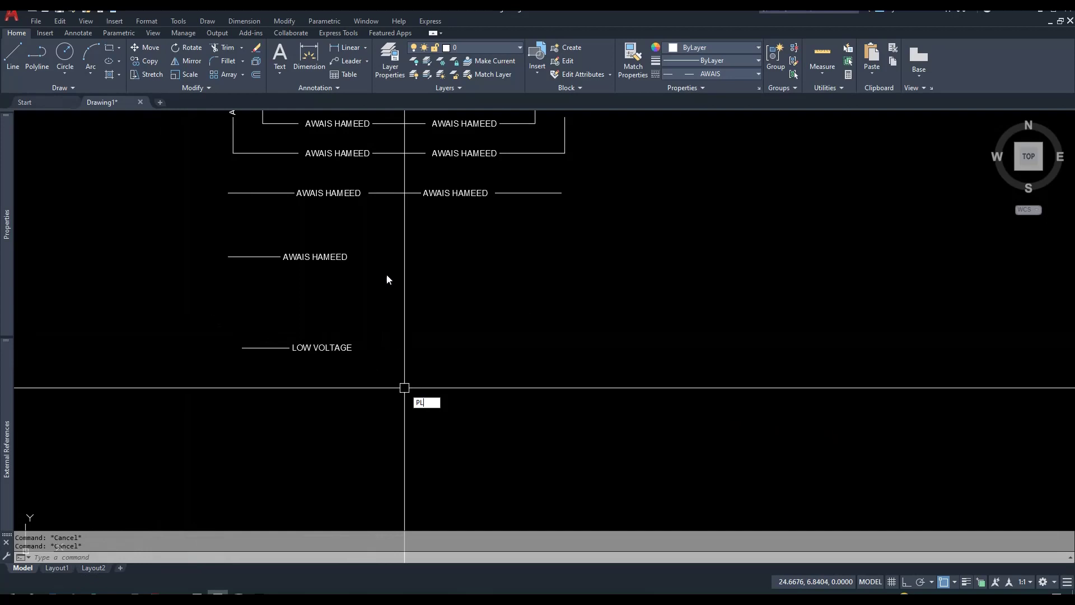
scroll(386, 278, "down", 4)
key("Return")
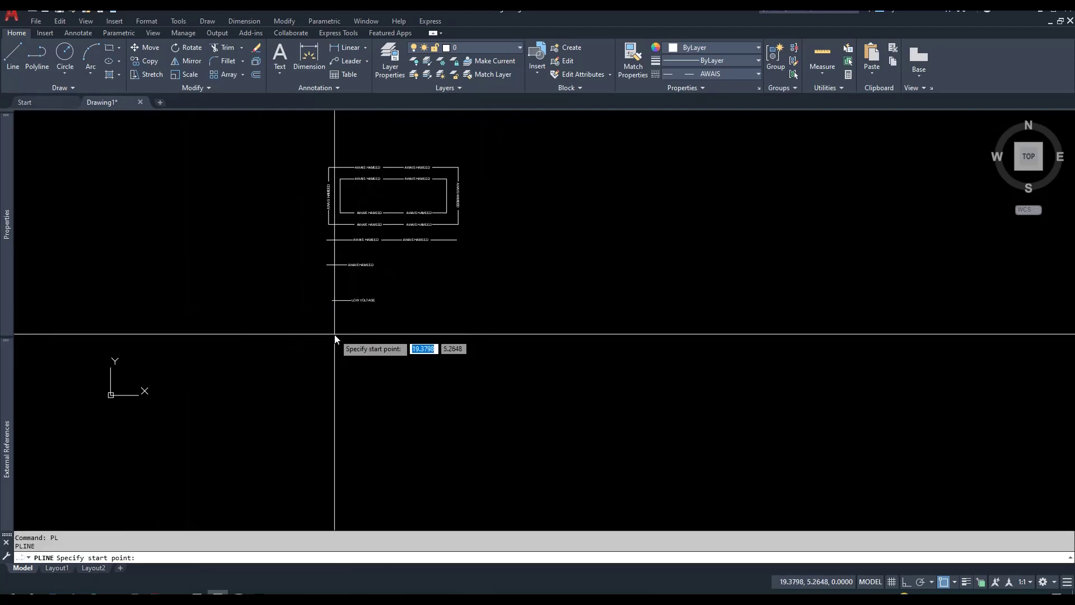
left_click(330, 345)
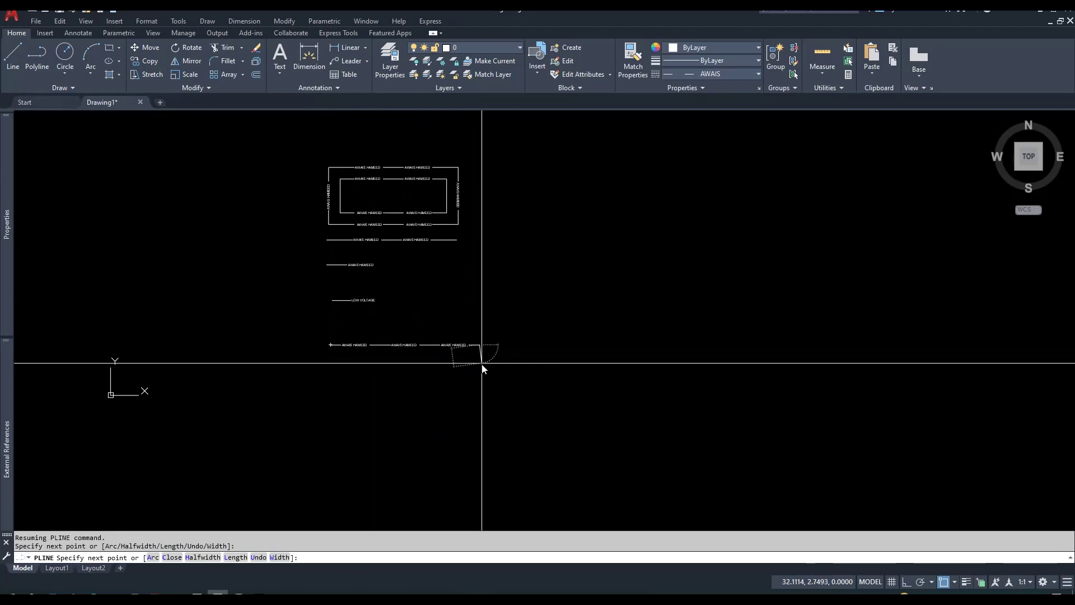
scroll(420, 347, "up", 4)
key("Escape")
Zoom to extents, window-select the new polyline and open the linetype list
middle_click(420, 347)
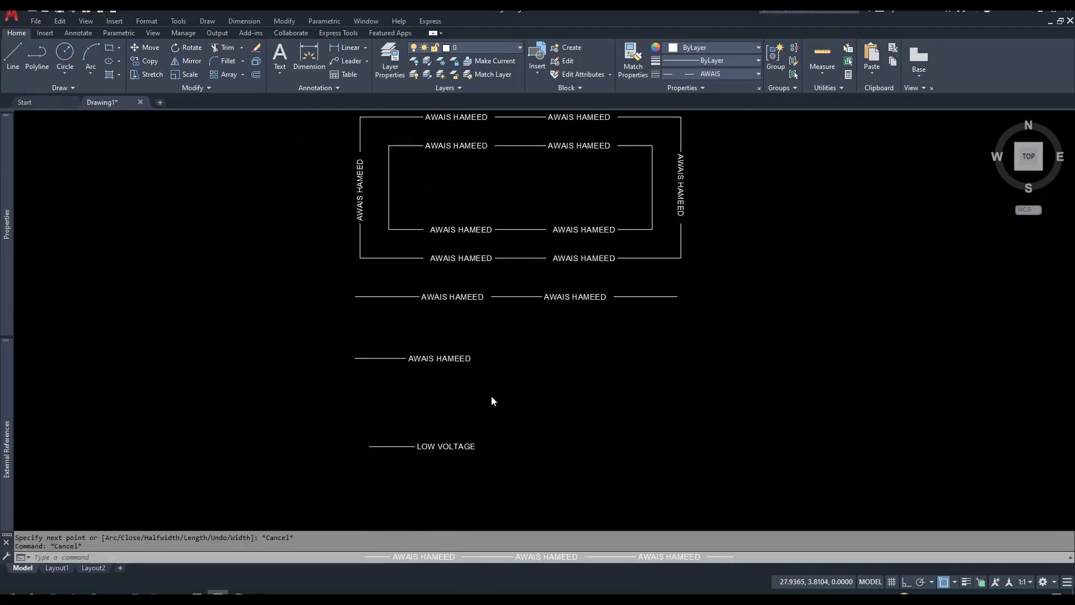
scroll(472, 379, "up", 5)
left_click(539, 409)
left_click(441, 324)
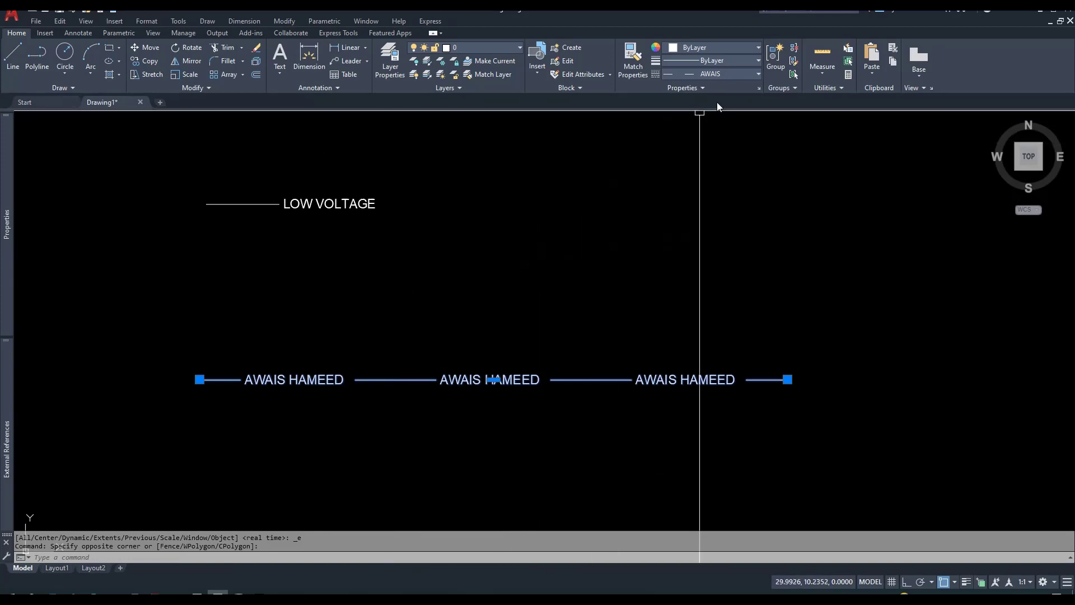
left_click(735, 74)
Switch the long polyline to the LV linetype and make LV the current linetype
left_click(721, 143)
key("Escape")
key("Escape")
type("LT")
key("Return")
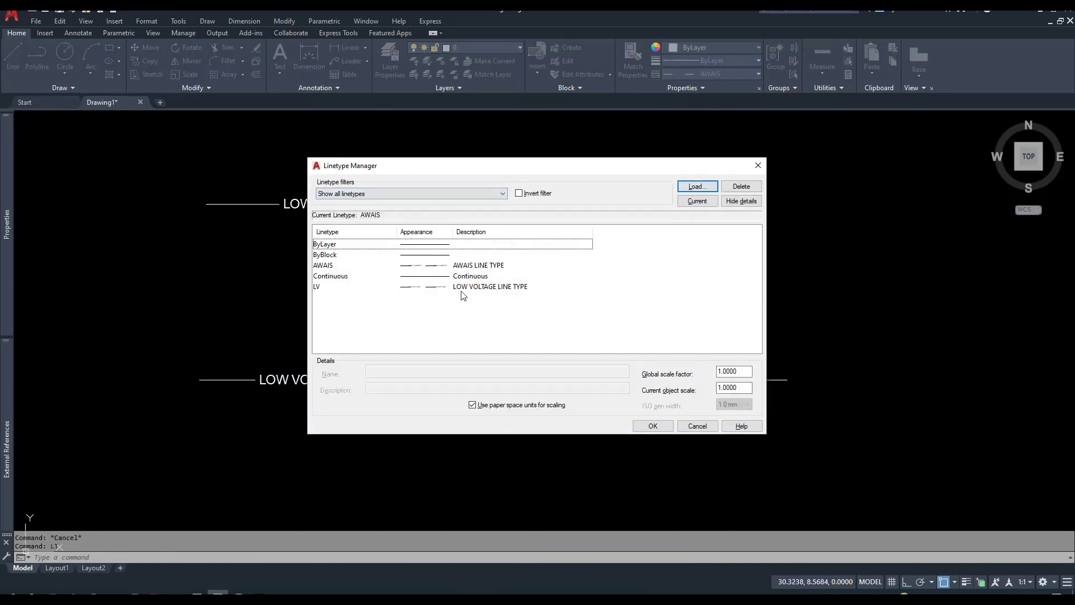
left_click(477, 287)
left_click(698, 202)
left_click(643, 428)
Start a new rectangle with the REC command
key("Escape")
type("REC")
key("Return")
Draw a LOW VOLTAGE rectangle below the long line
scroll(504, 235, "down", 4)
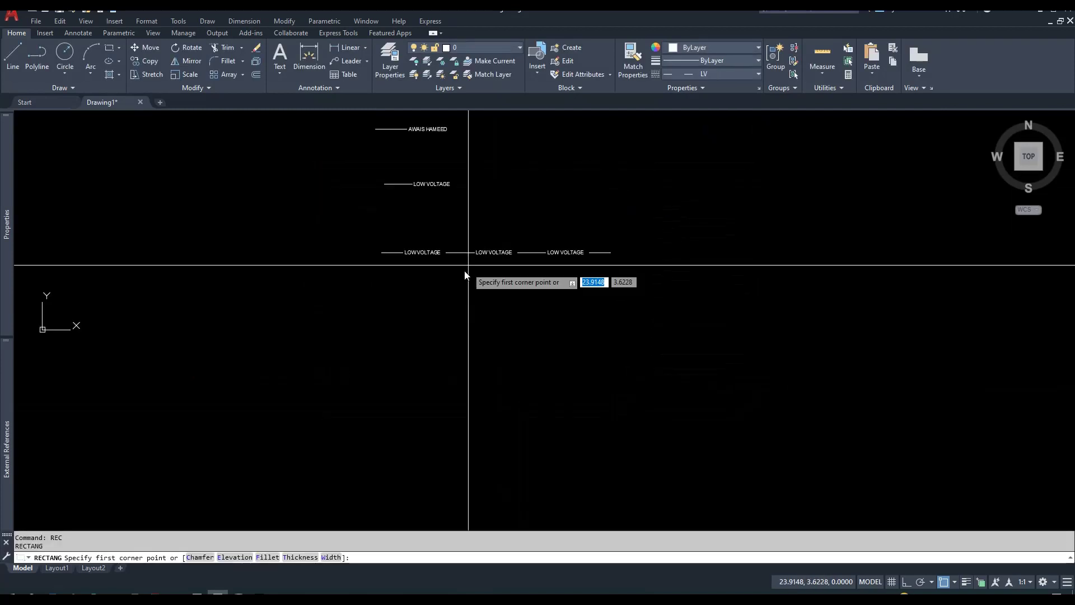
left_click(385, 298)
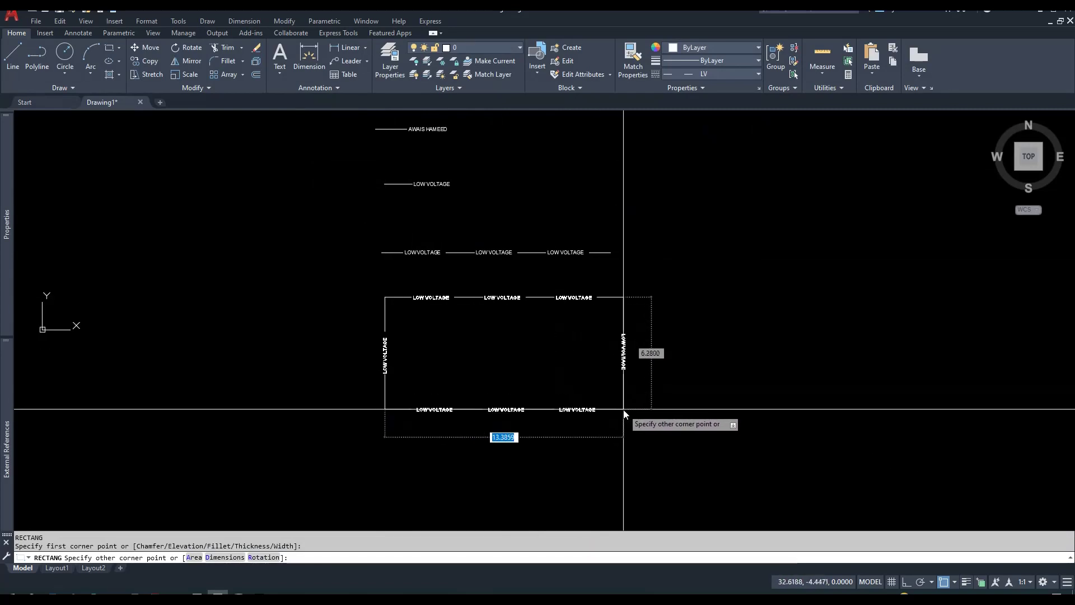
left_click(623, 413)
key("Escape")
key("Escape")
scroll(603, 376, "up", 2)
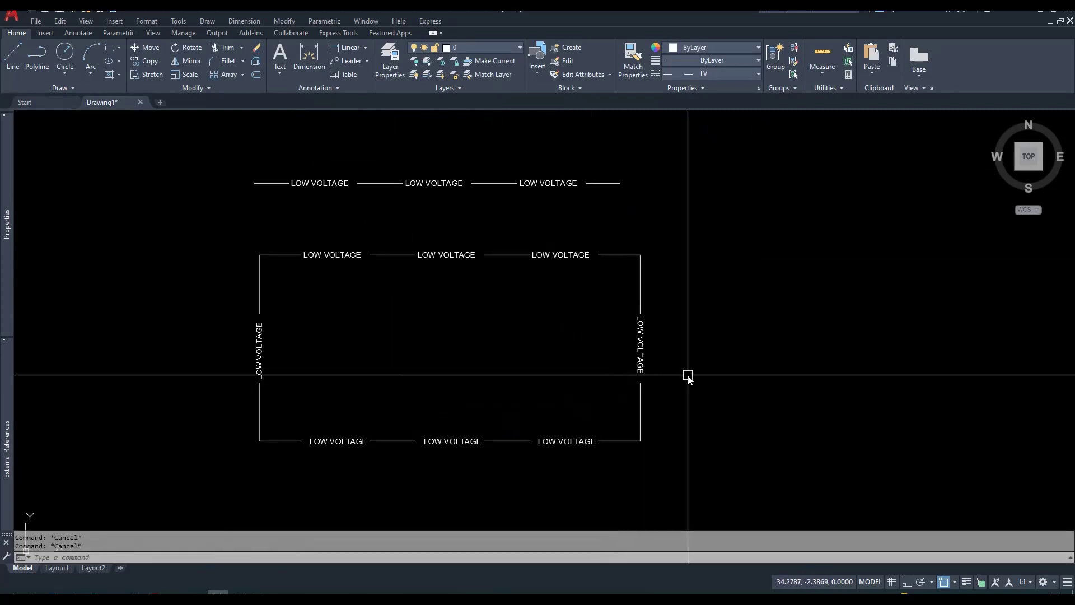
Offset the rectangle inward by 1 twice, creating two nested copies
type("o")
key("Return")
type("1")
key("Return")
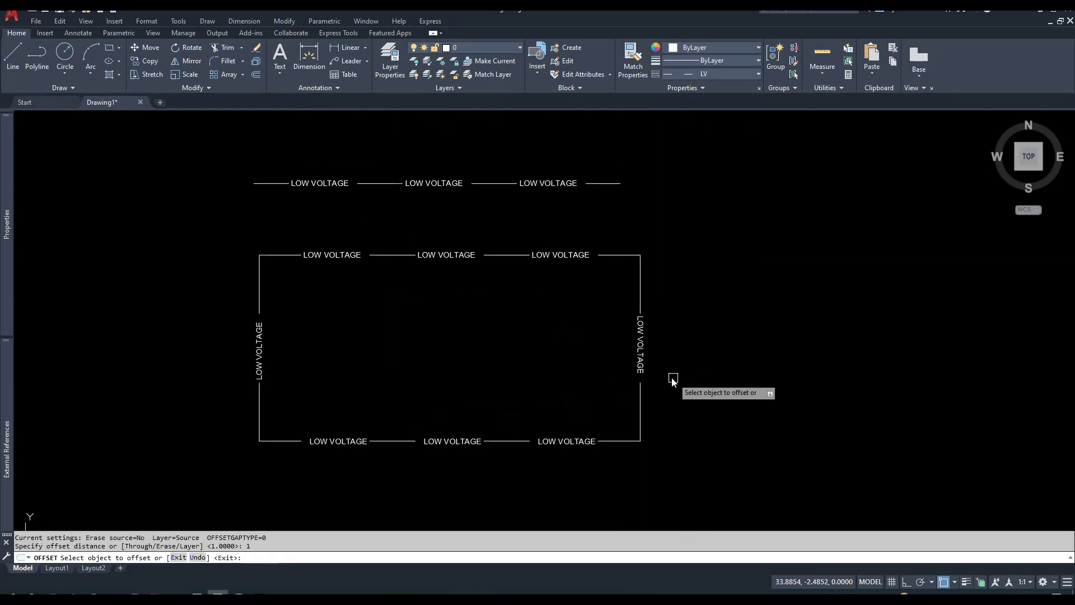
left_click(645, 367)
left_click(560, 360)
left_click(611, 366)
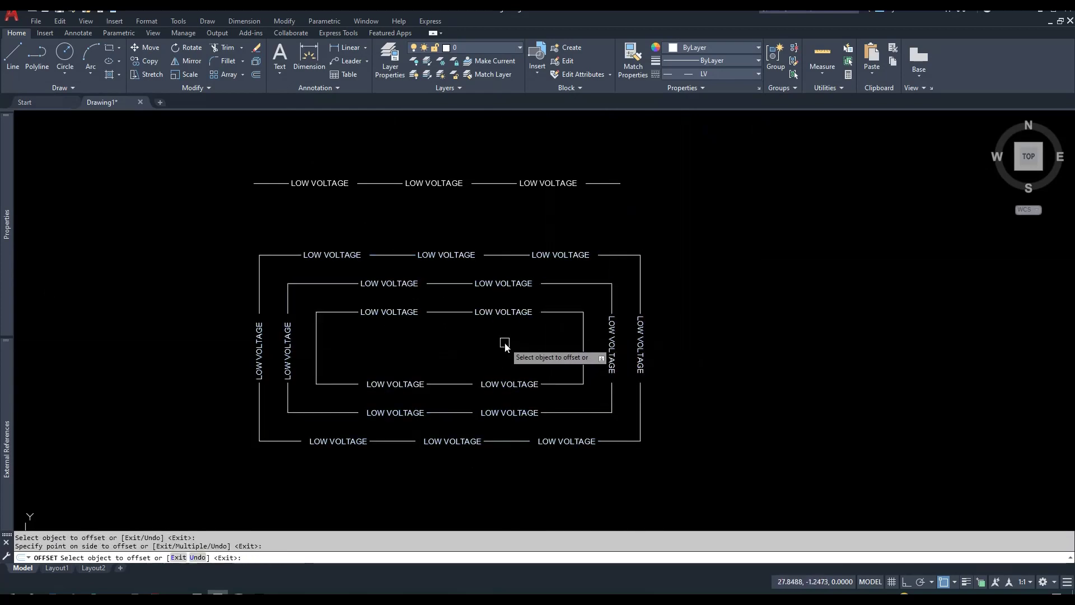
left_click(482, 331)
key("Escape")
Zoom out and back in to review the three nested rectangles
scroll(482, 331, "down", 4)
scroll(557, 329, "down", 2)
scroll(538, 320, "up", 2)
scroll(538, 320, "up", 4)
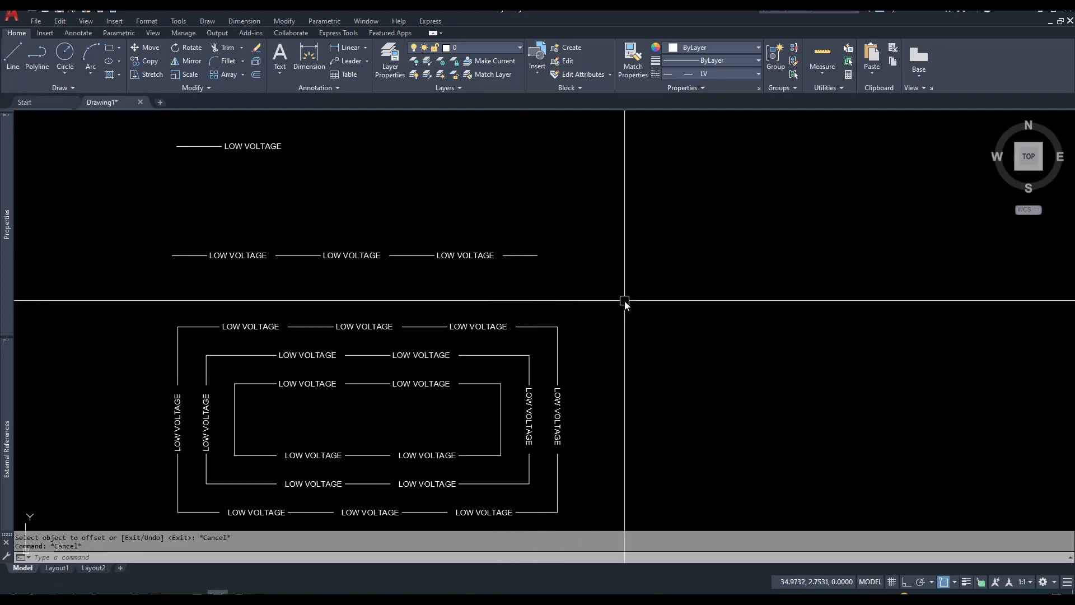
scroll(555, 312, "down", 4)
scroll(495, 293, "up", 2)
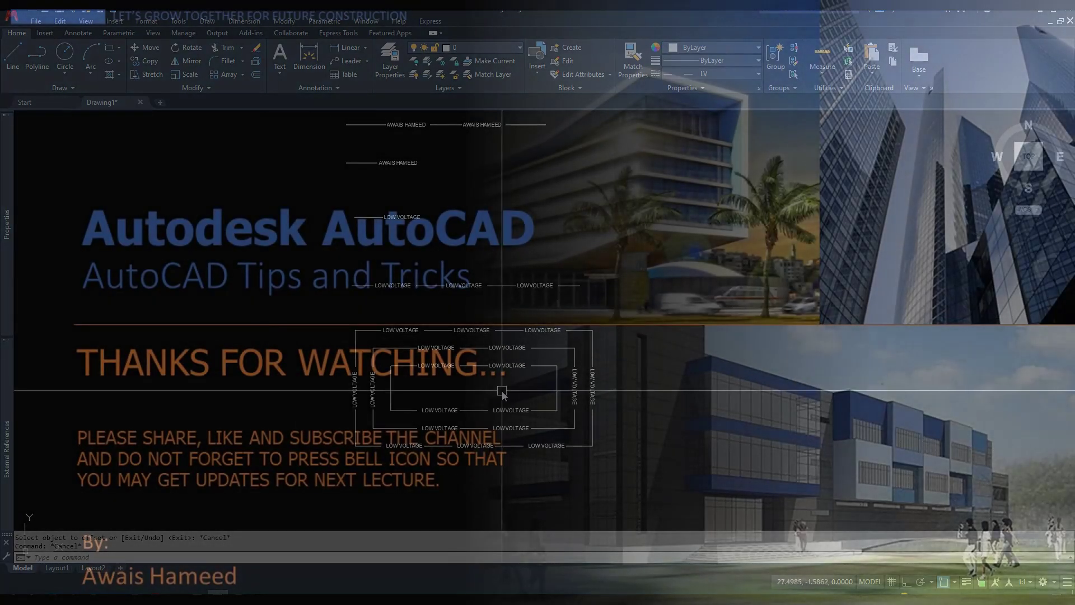
scroll(445, 363, "up", 2)
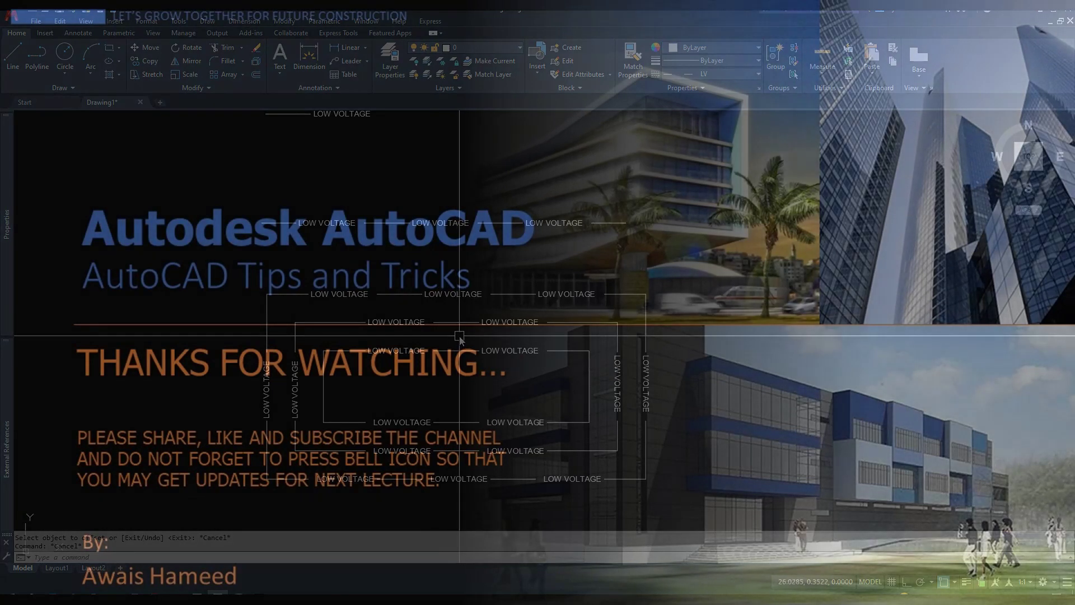